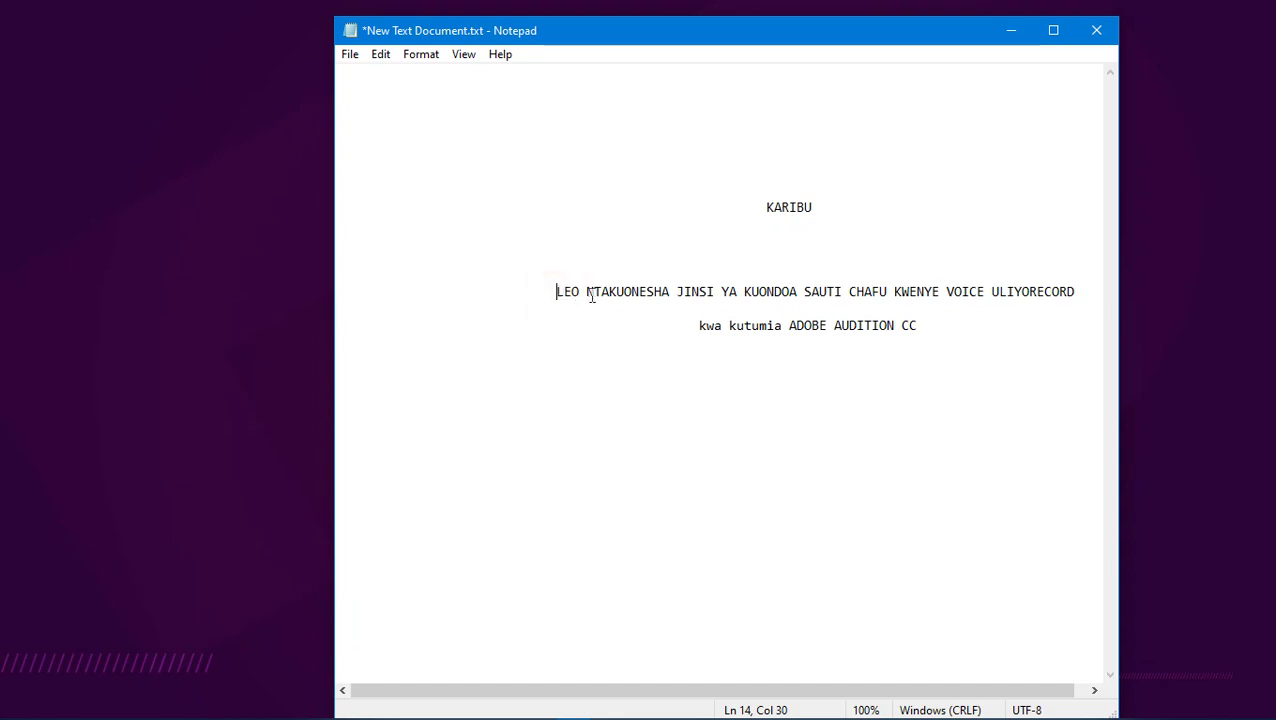
- Highlight the introduction line about removing unwanted sound and the words ADOBE AUDITION CC in the note
drag(647, 292, 1081, 293)
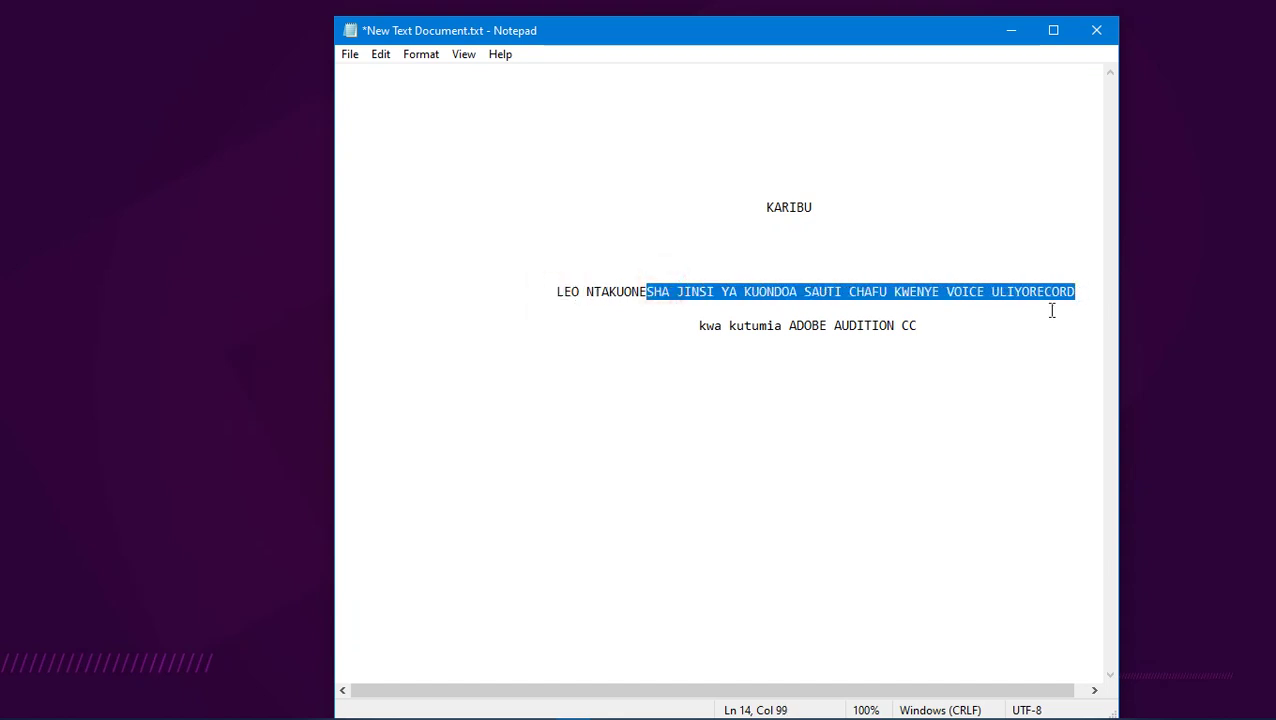
drag(556, 290, 1078, 291)
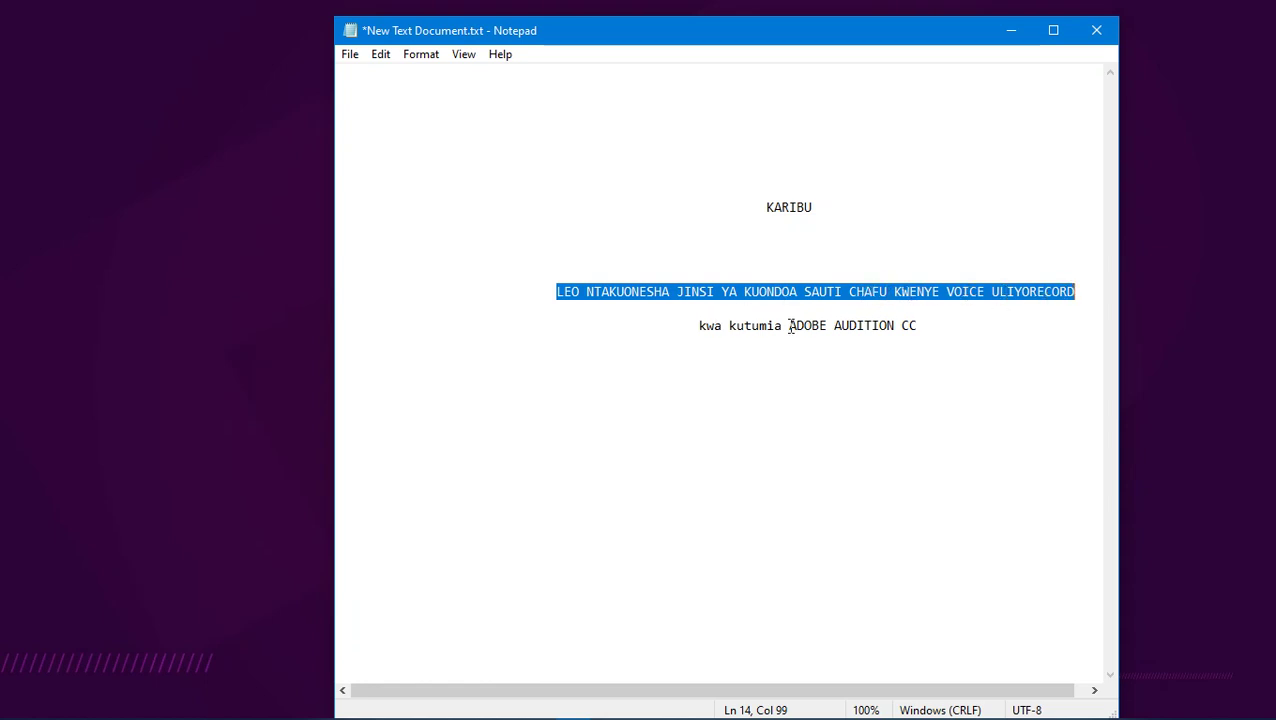
drag(793, 326, 917, 326)
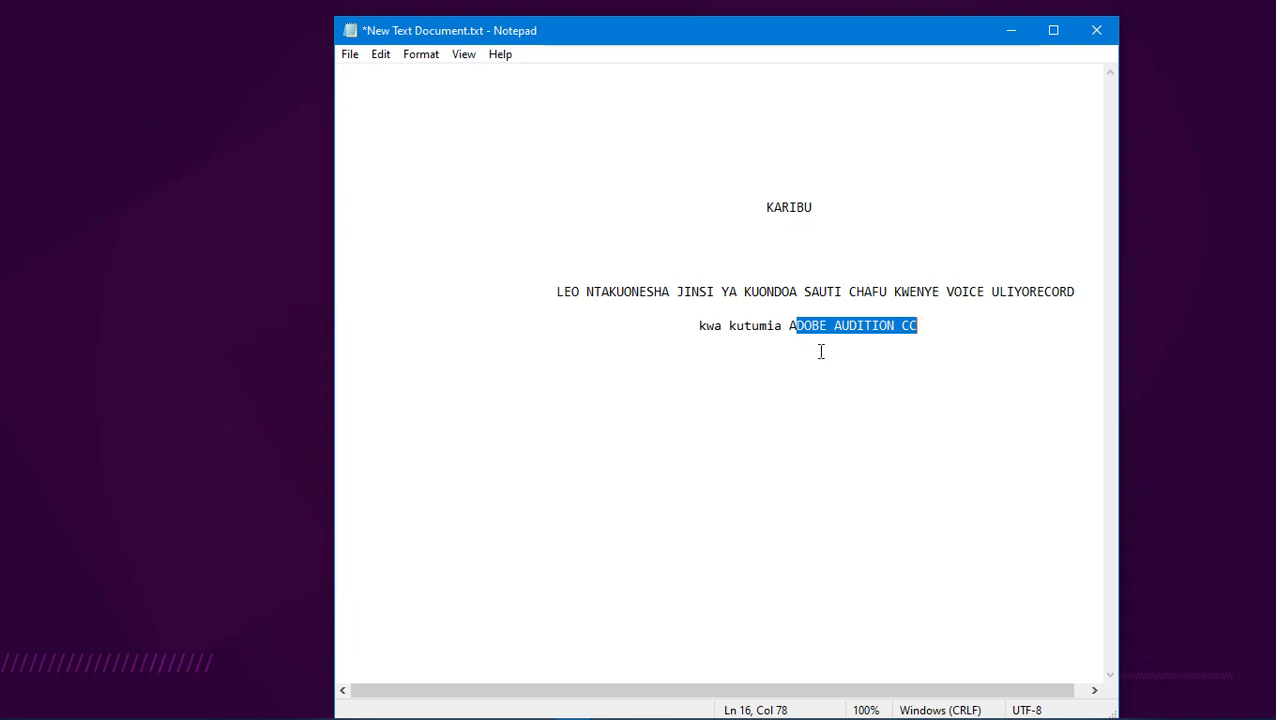
click(803, 367)
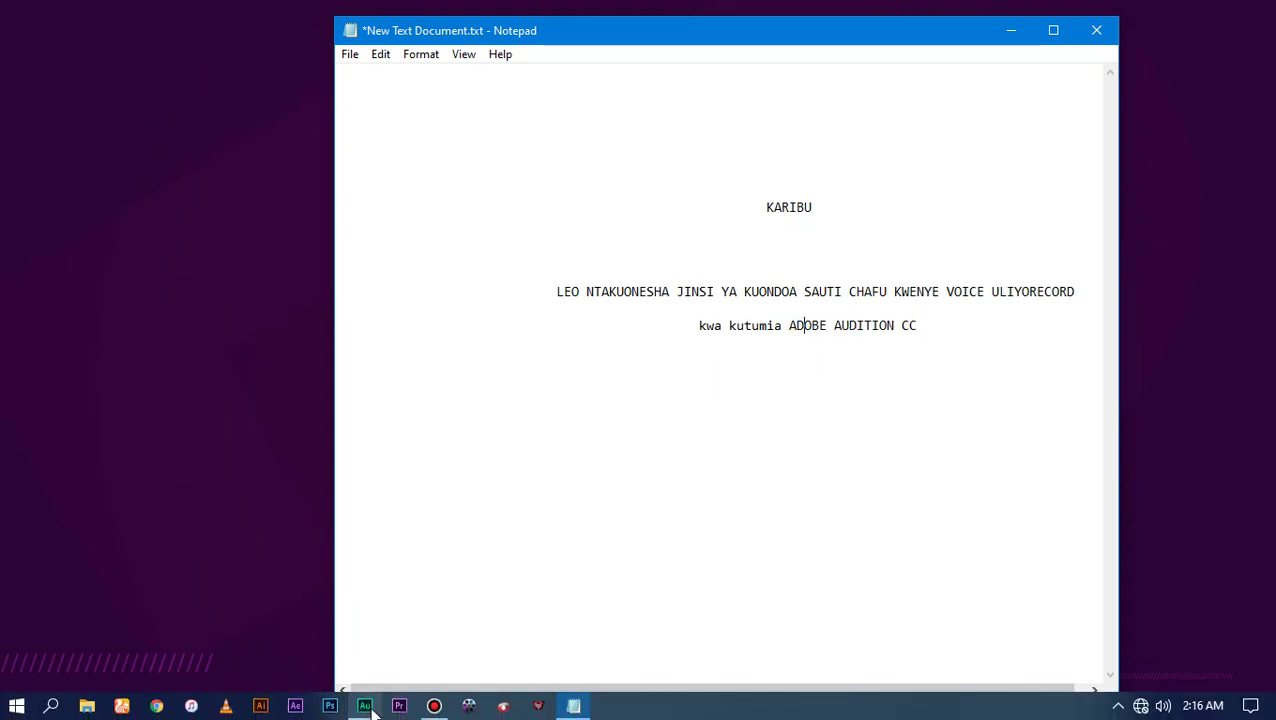
- Switch to Adobe Audition and record a voice clip of about 28 seconds into a new audio file named test
mouse_move(368, 708)
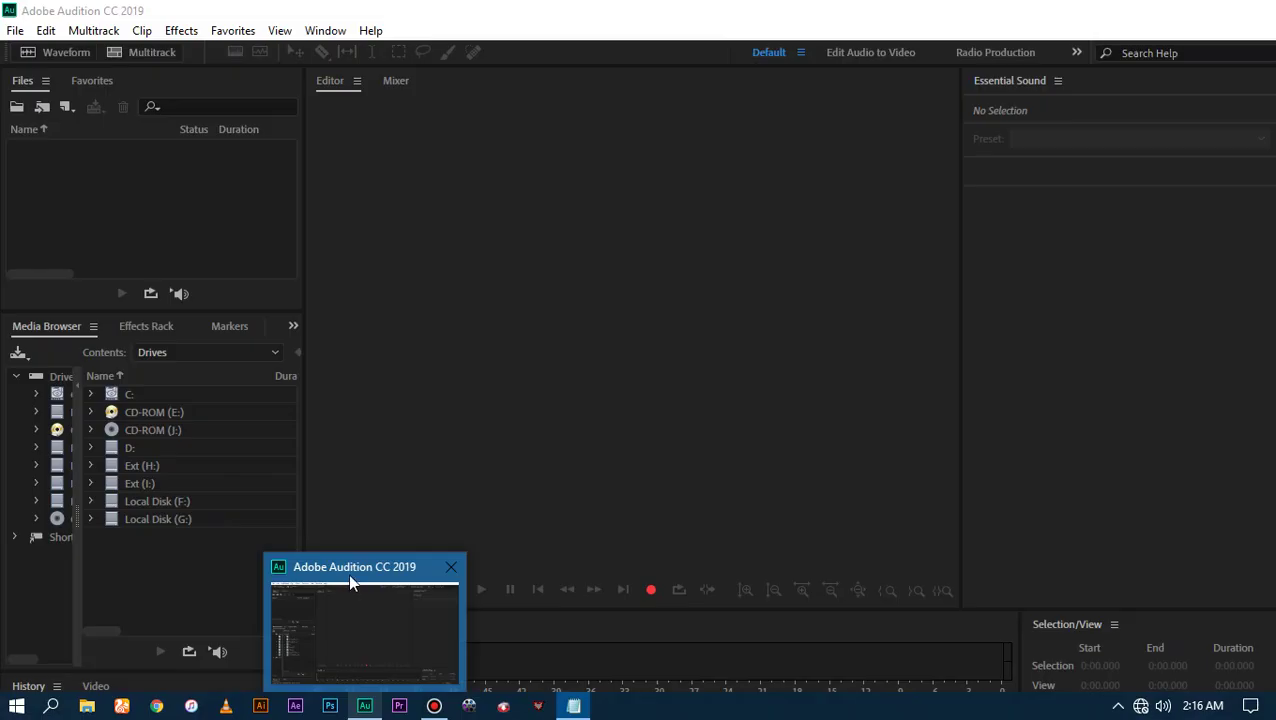
click(345, 594)
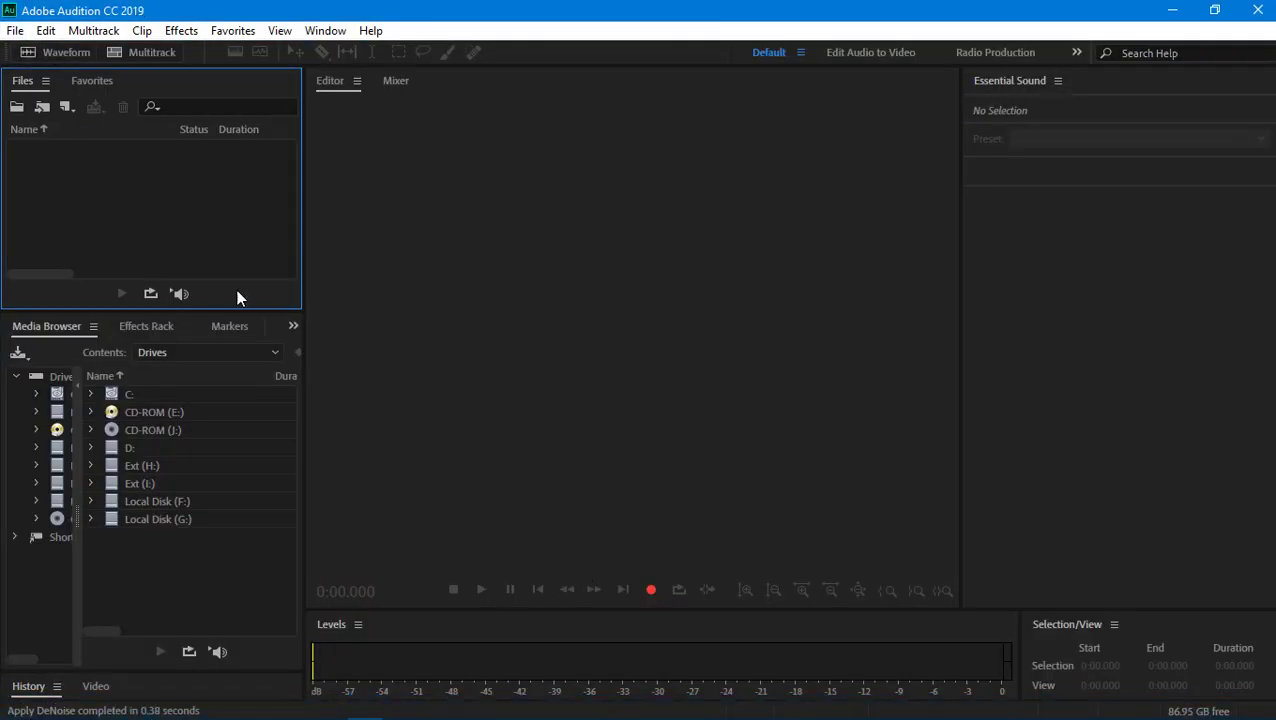
click(651, 592)
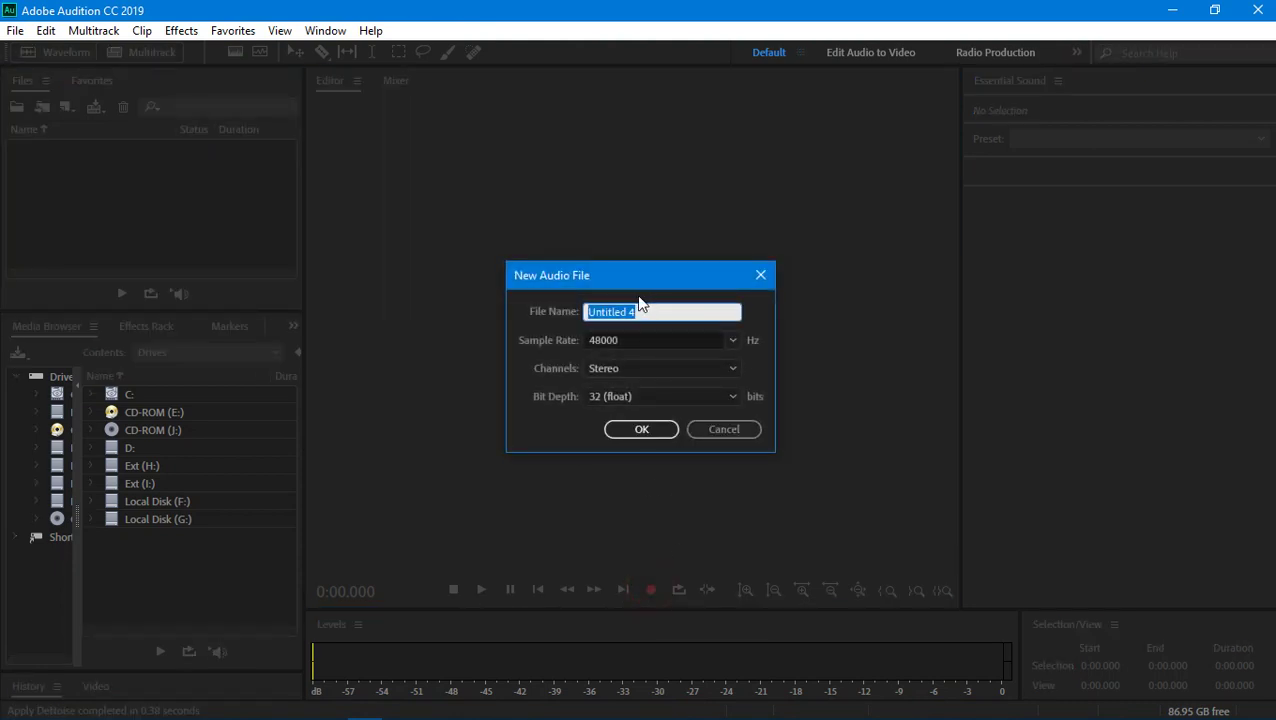
text(test)
click(640, 431)
key(shift+space)
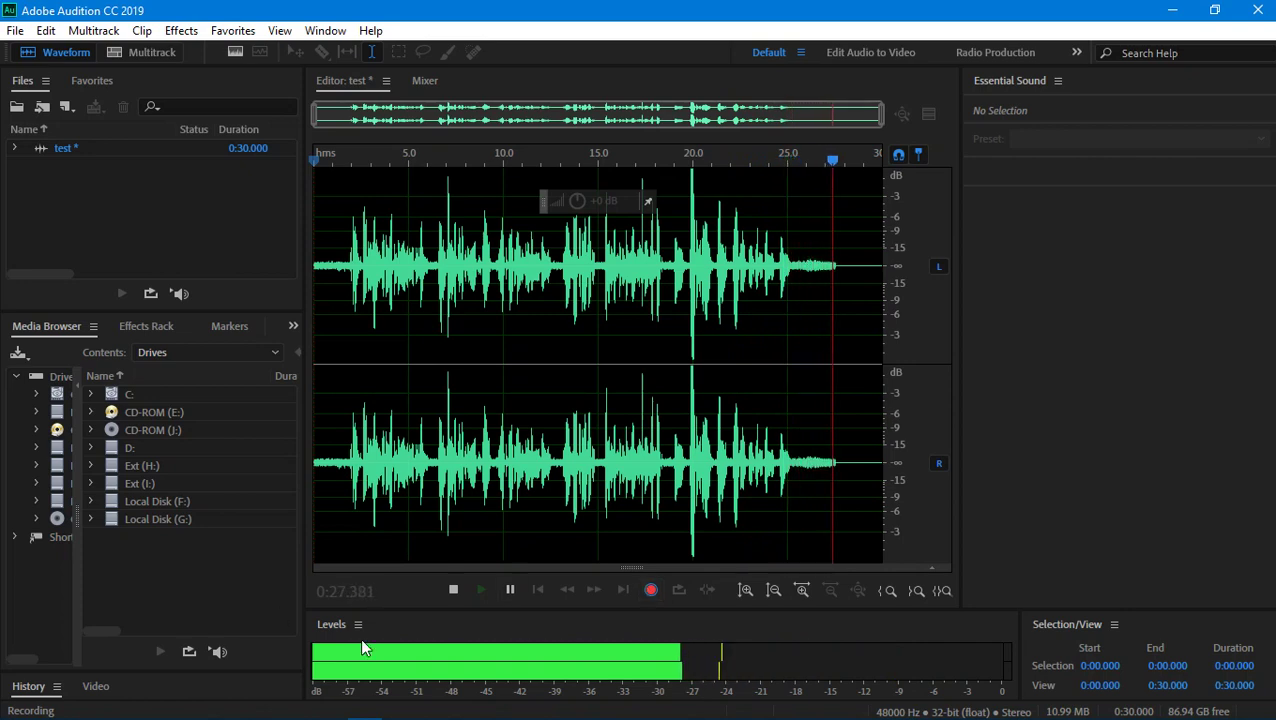
click(650, 590)
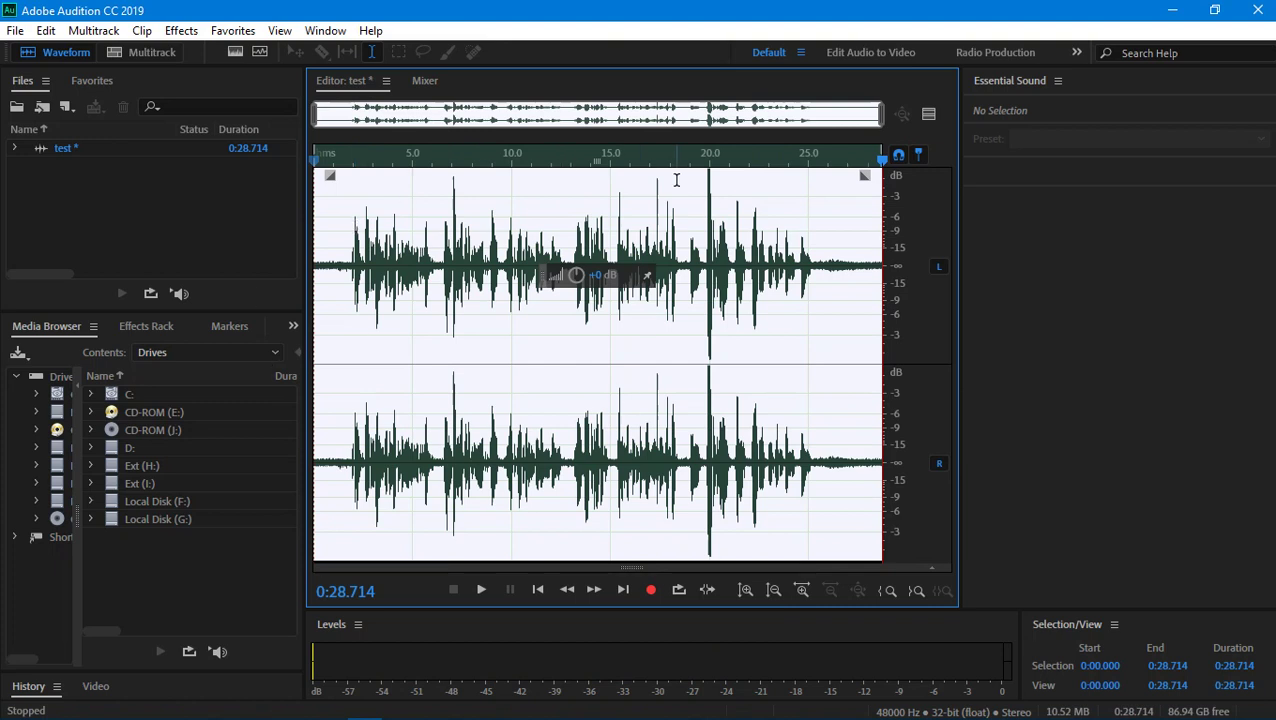
- Play back the test recording nearly to its end, stop it and clear the waveform selection
click(480, 590)
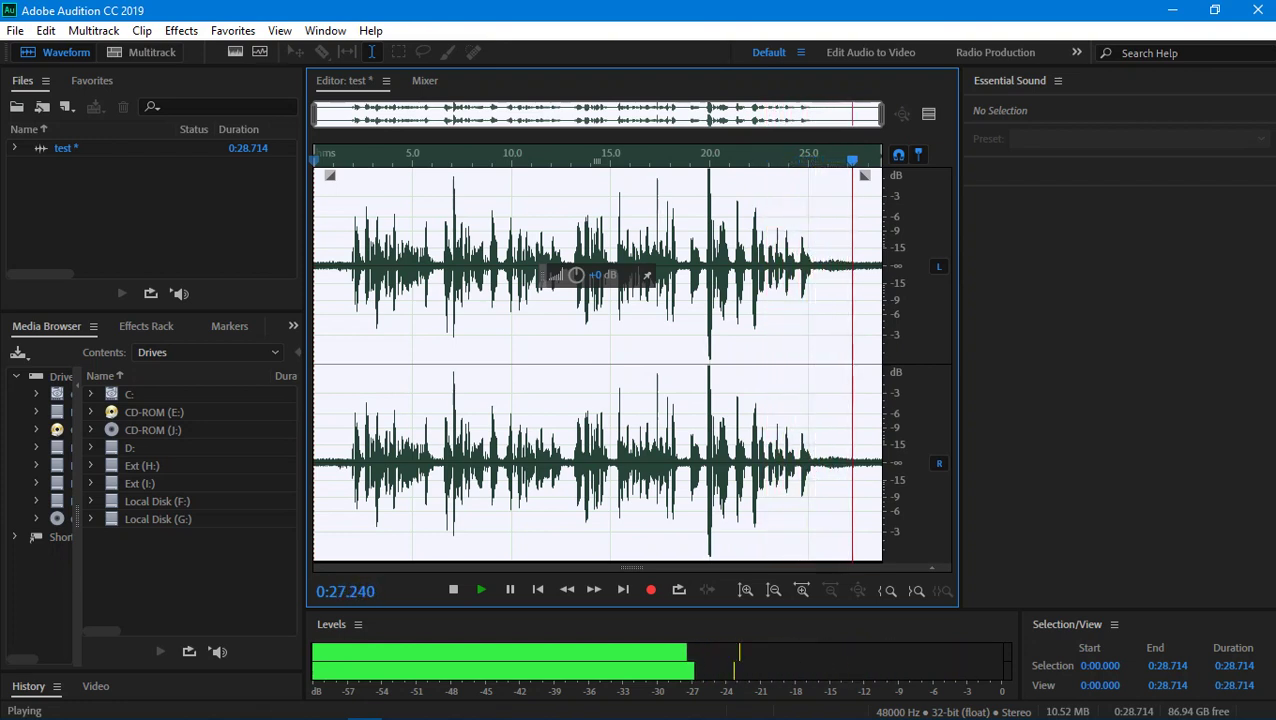
key(space)
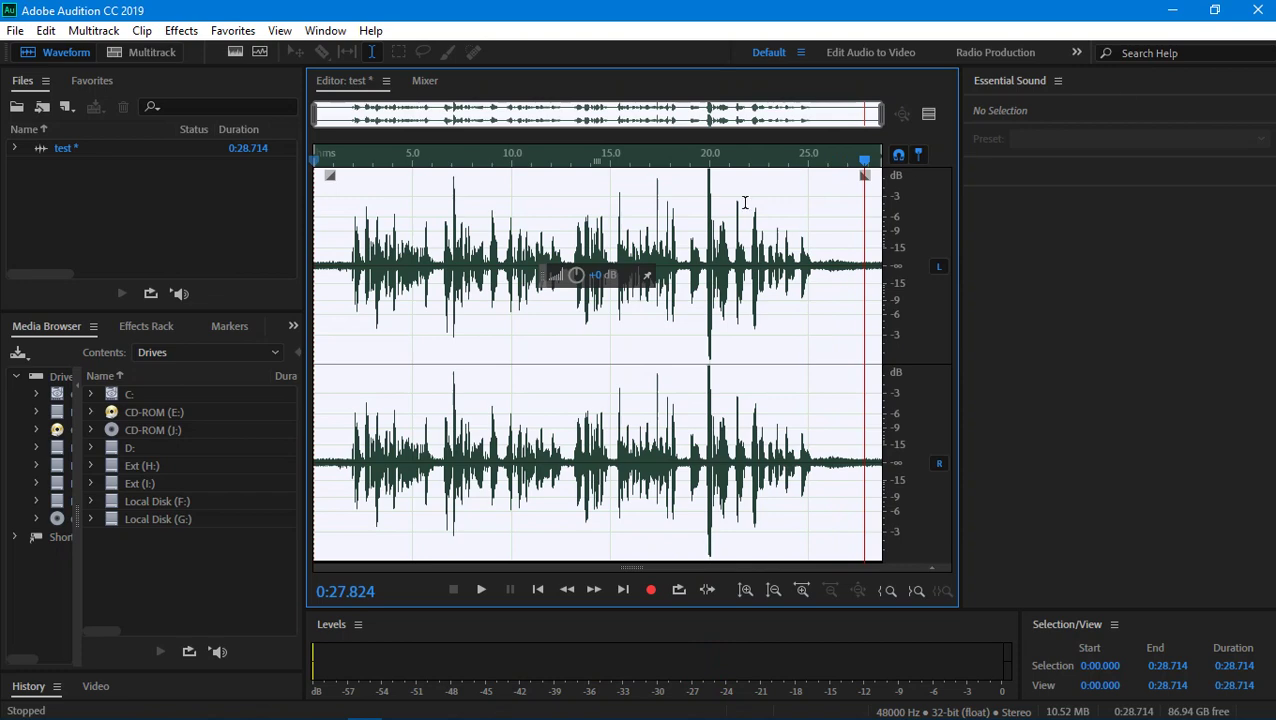
click(646, 214)
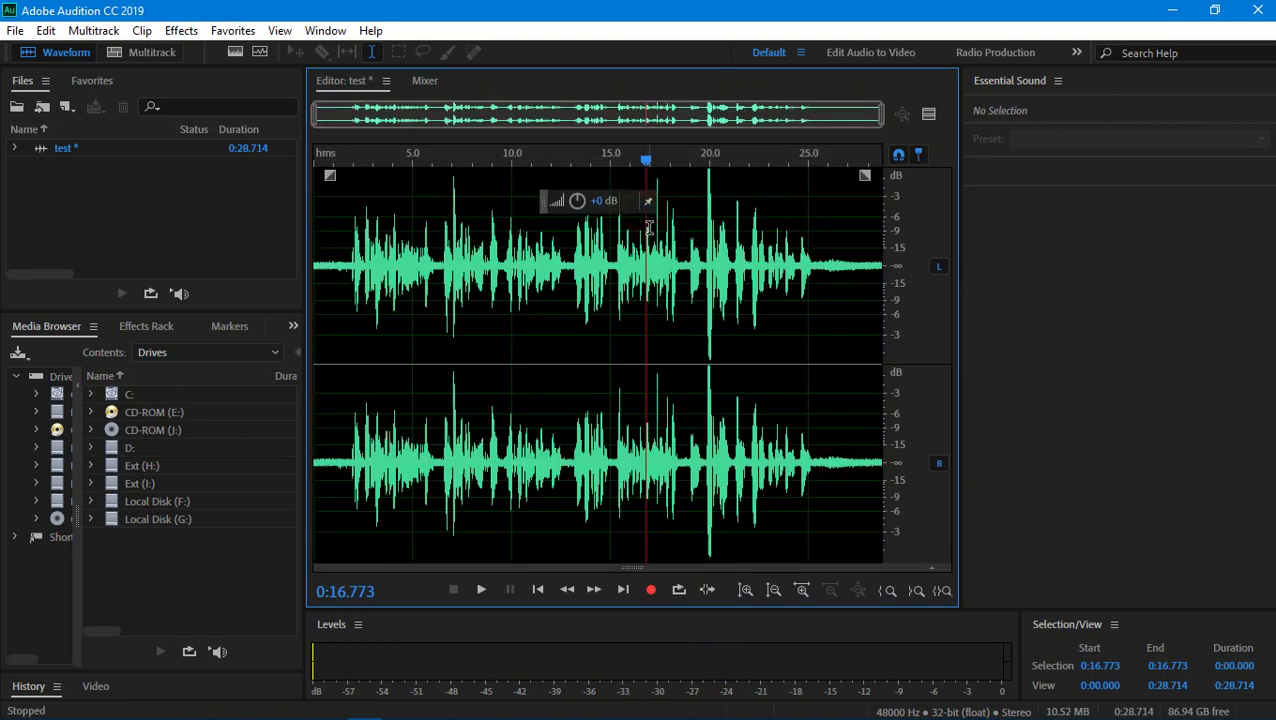
- Switch to Notepad and add below the existing text: "ili kuondoa uchafu utabonyeza mara mbili katikati ta coice uliorecod au ulioweka kwenye AUDITION"
mouse_move(500, 716)
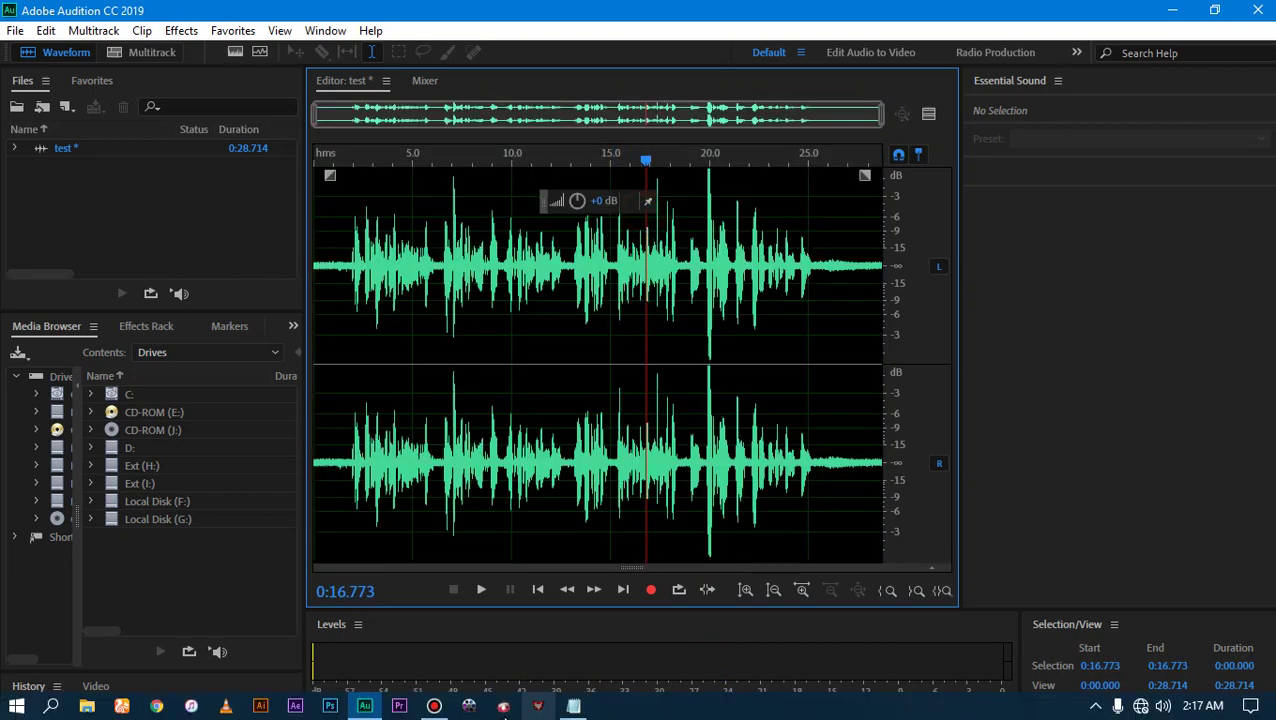
click(574, 708)
double_click(930, 328)
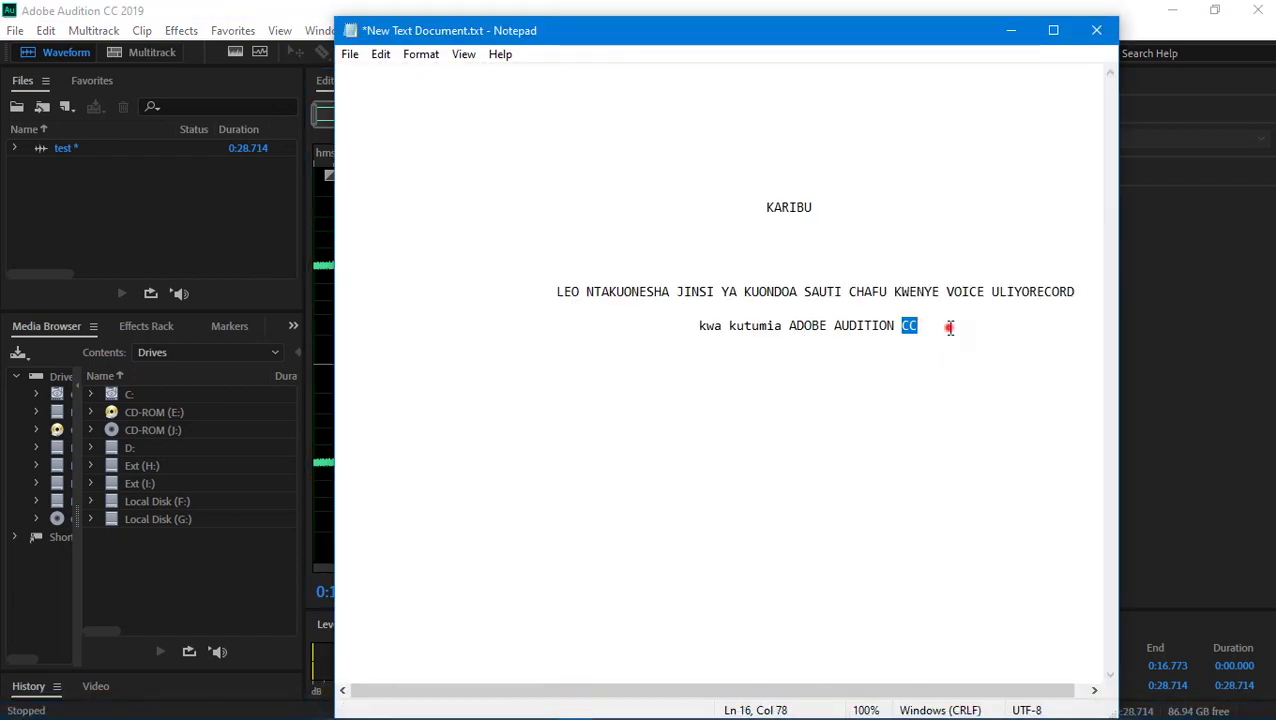
click(948, 328)
key(Return)
key(Return)
key(Return)
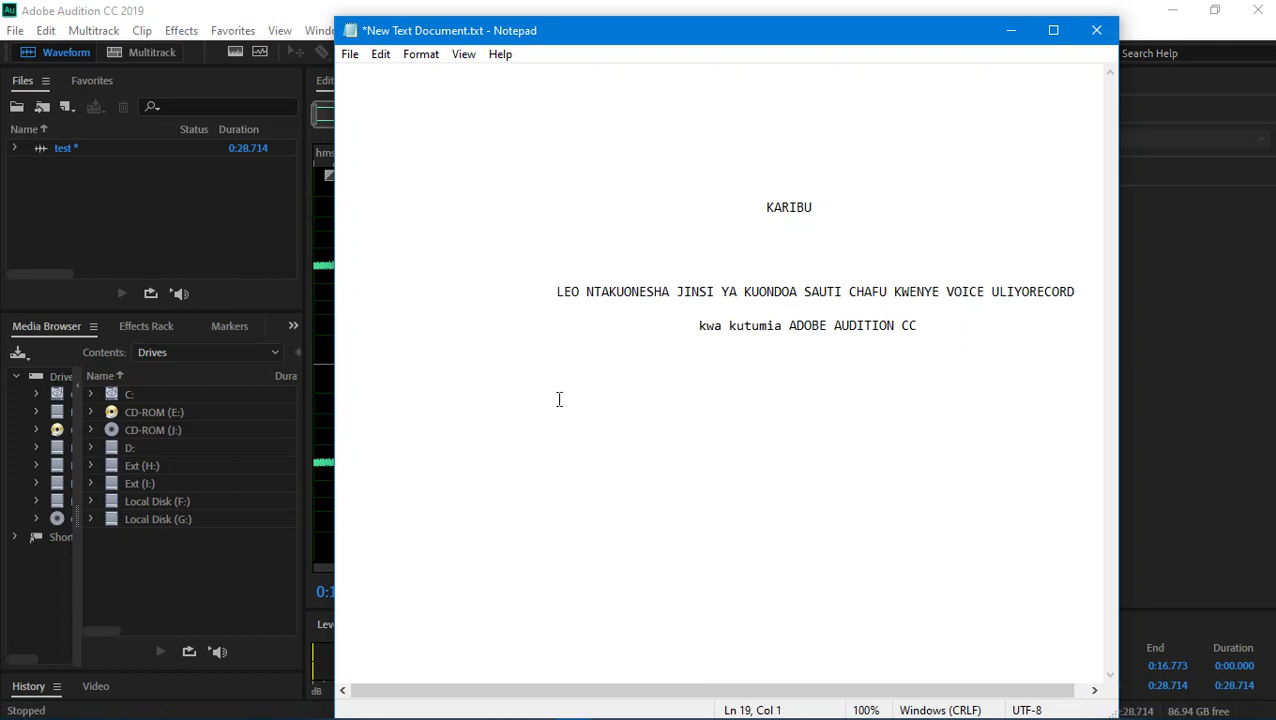
text(ili kuondioa uchaf)
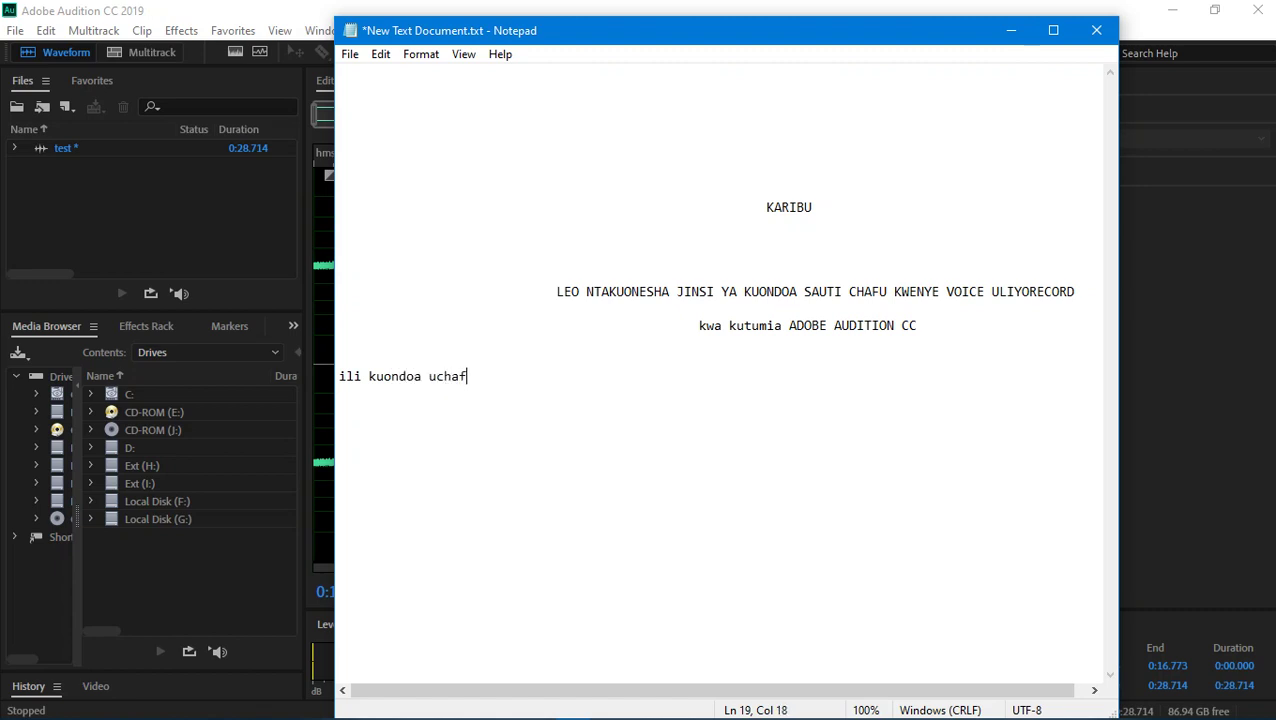
text(u u)
text(tabonyeza mara m)
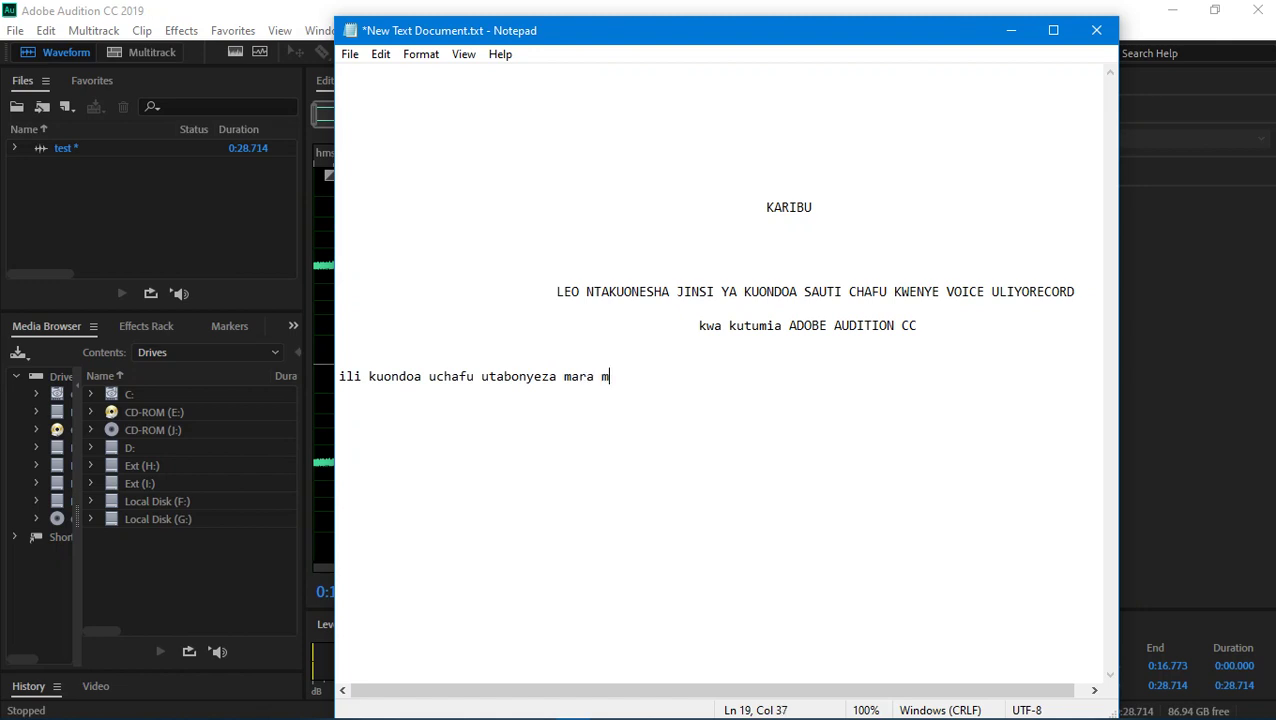
text(bili katikati ta coice)
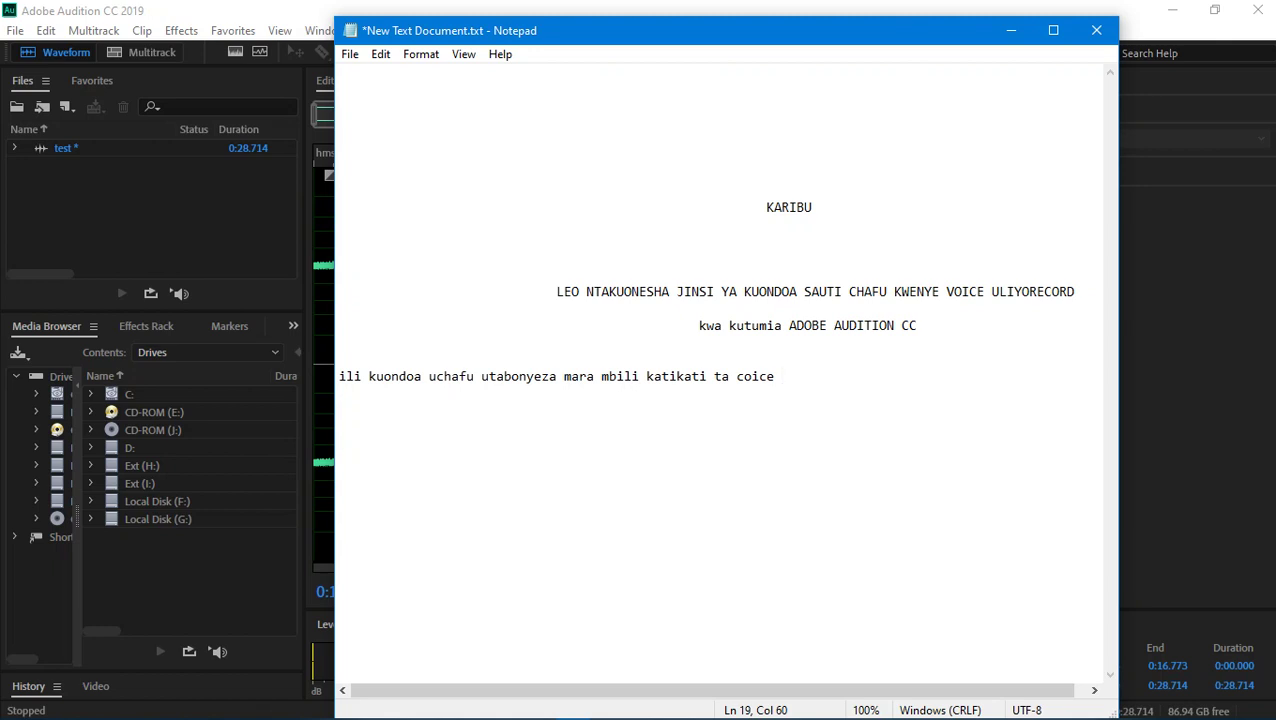
text(uliorecod)
click(862, 378)
text(au uli)
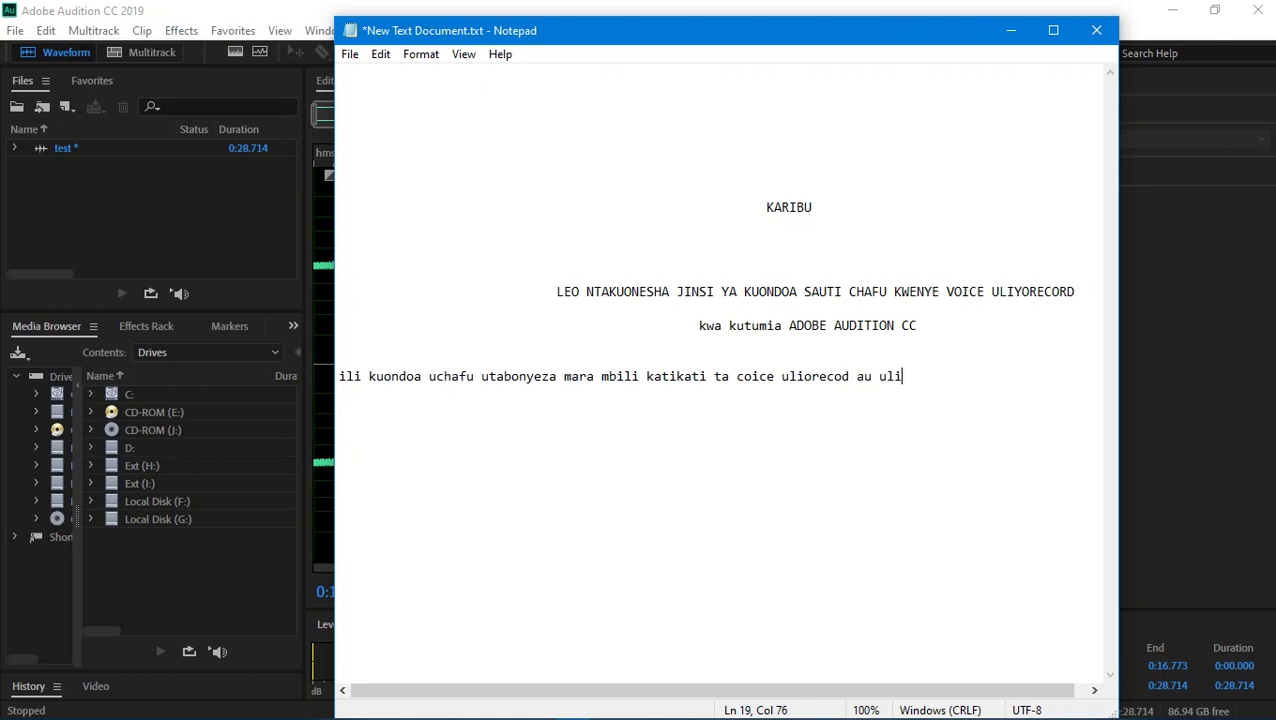
text(oweka kwenye AUD)
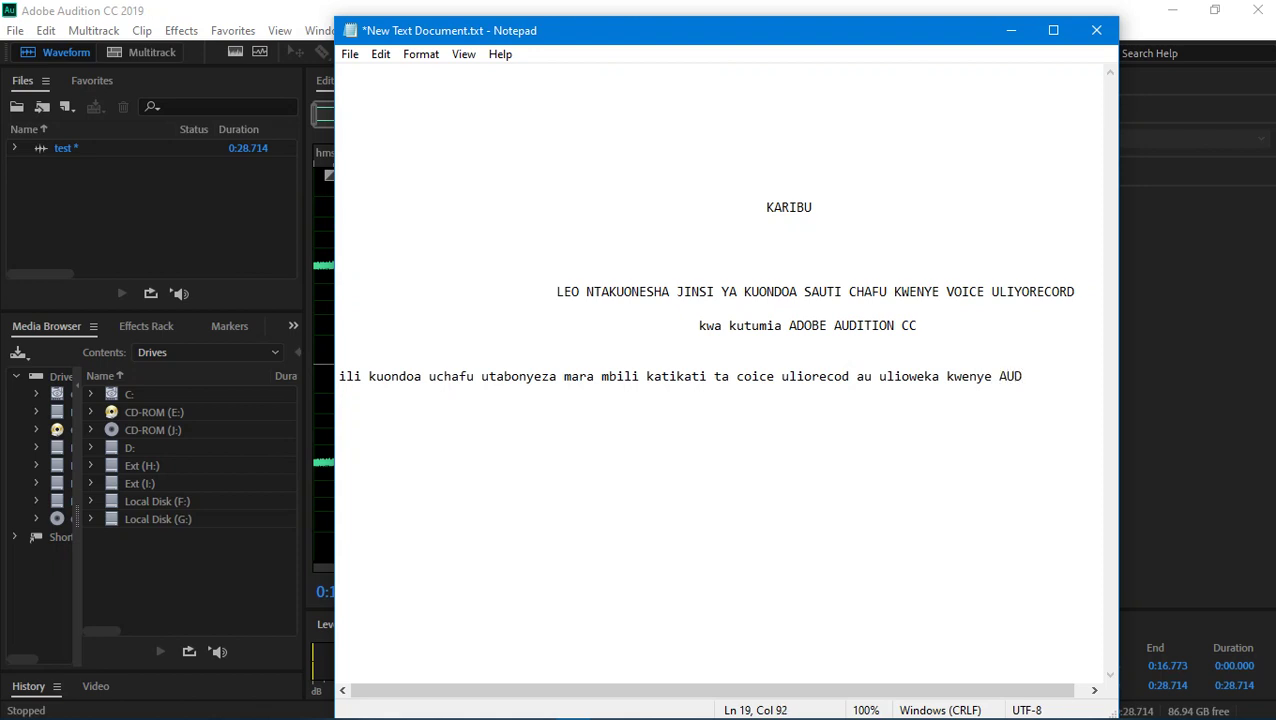
text(ITION)
- Switch back to Audition, select the entire test waveform and open the DeNoise effect for it
click(792, 9)
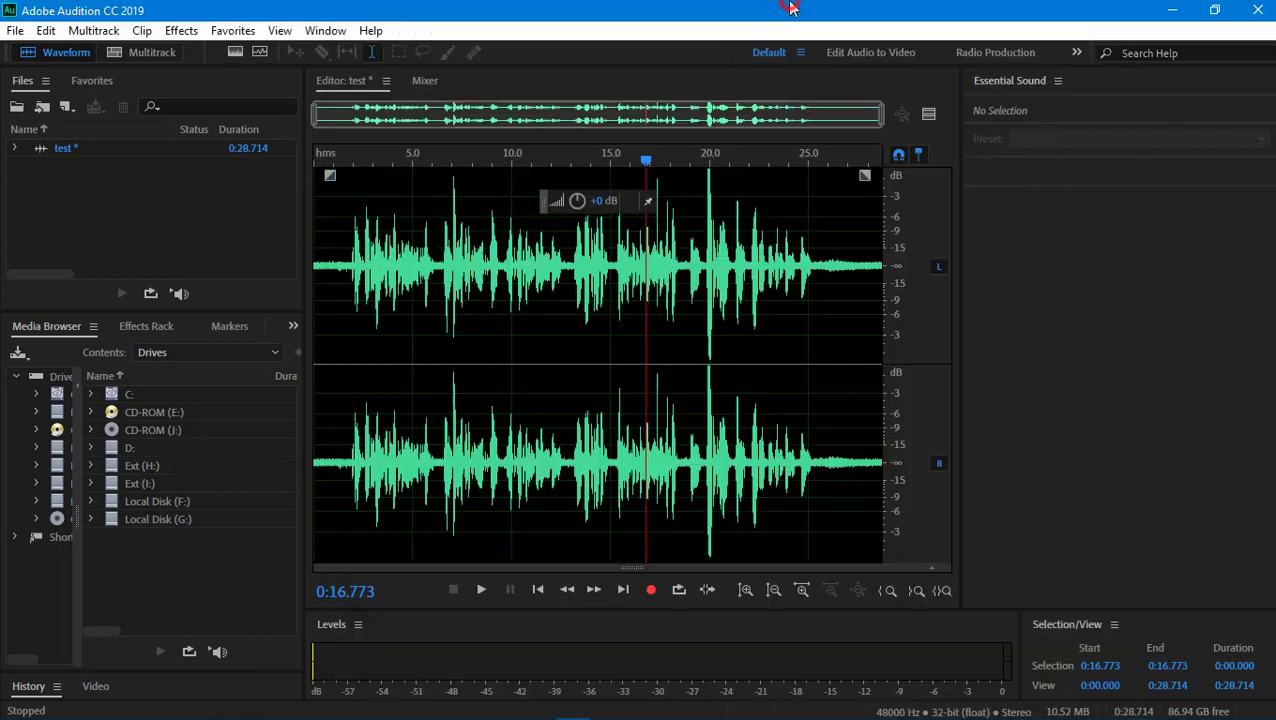
double_click(585, 309)
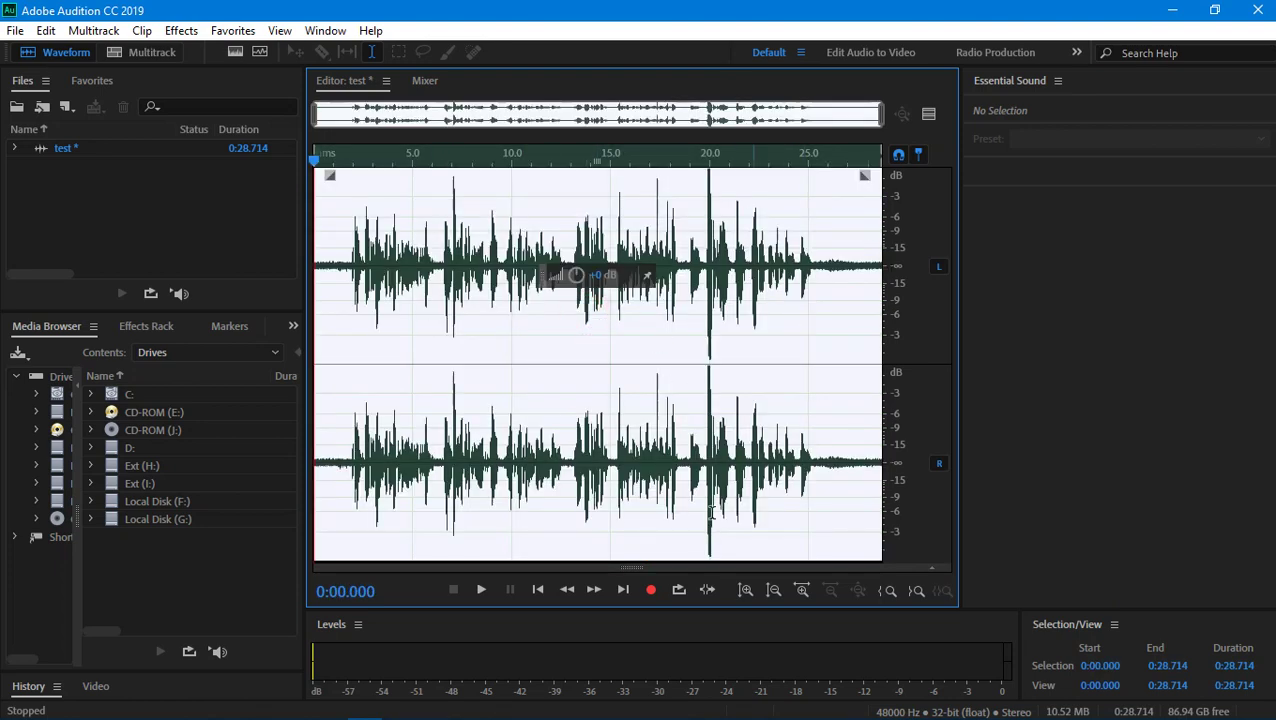
click(182, 30)
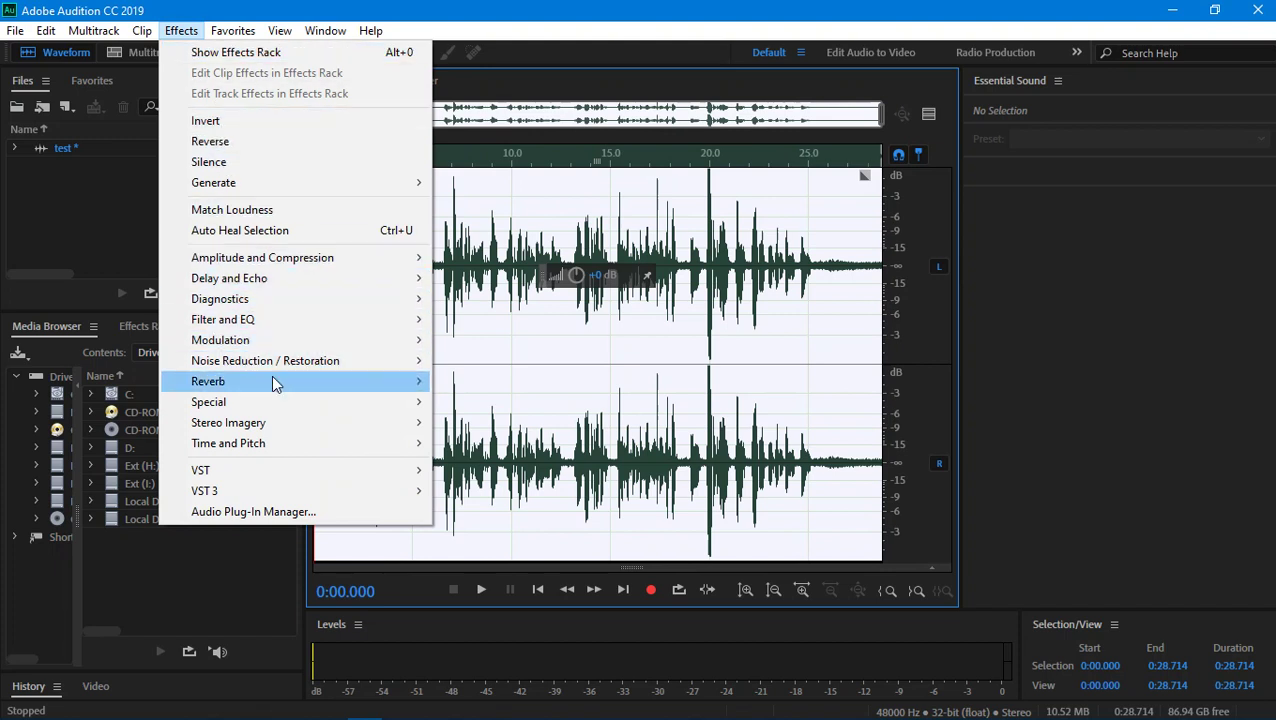
mouse_move(324, 356)
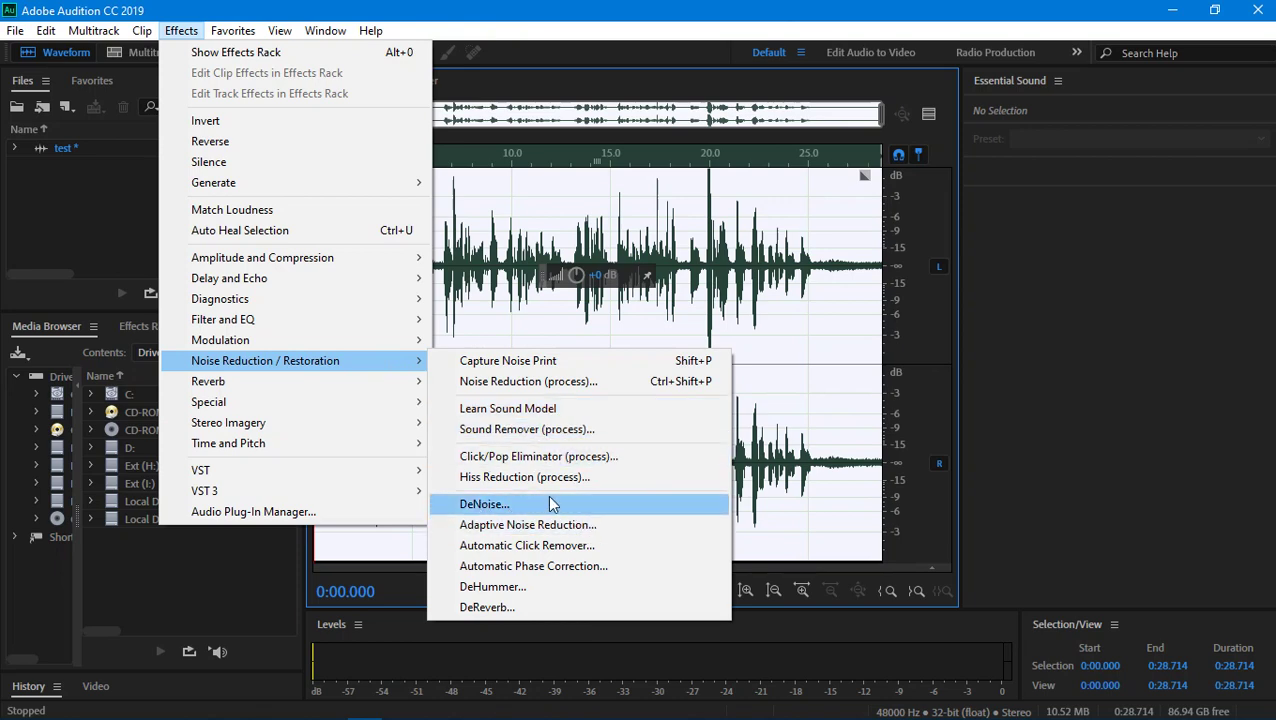
click(484, 508)
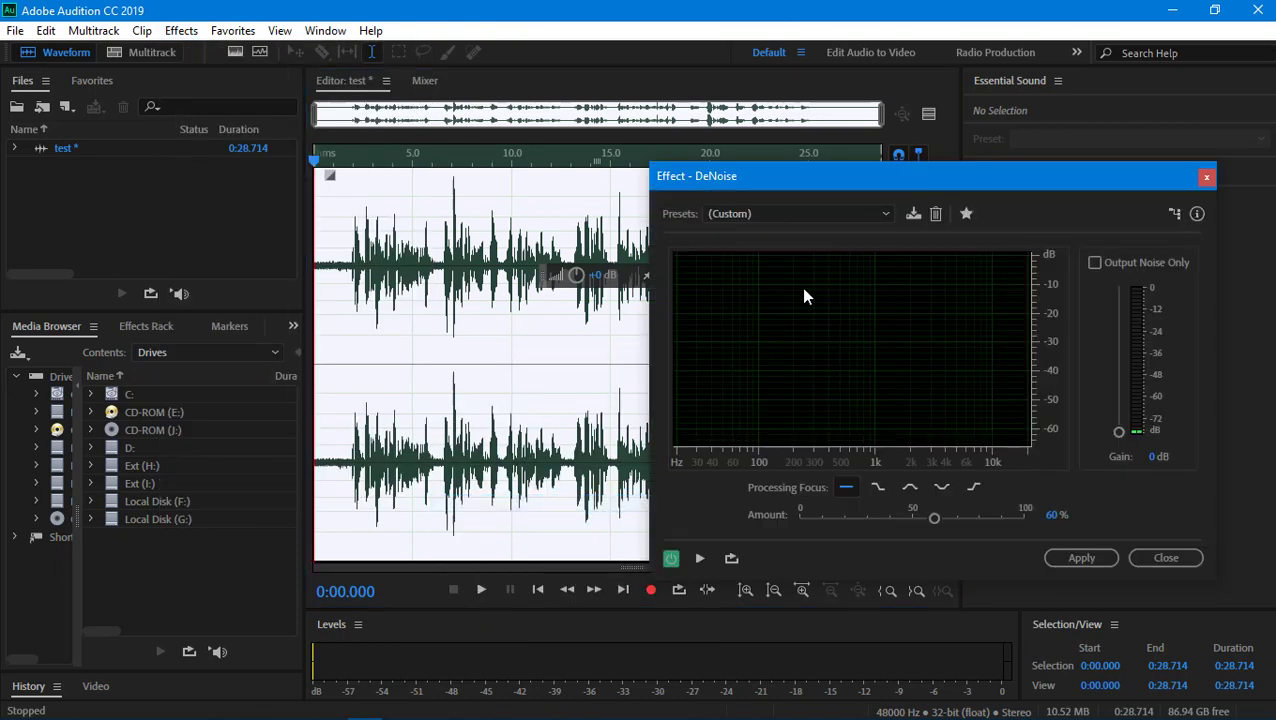
drag(790, 187, 826, 157)
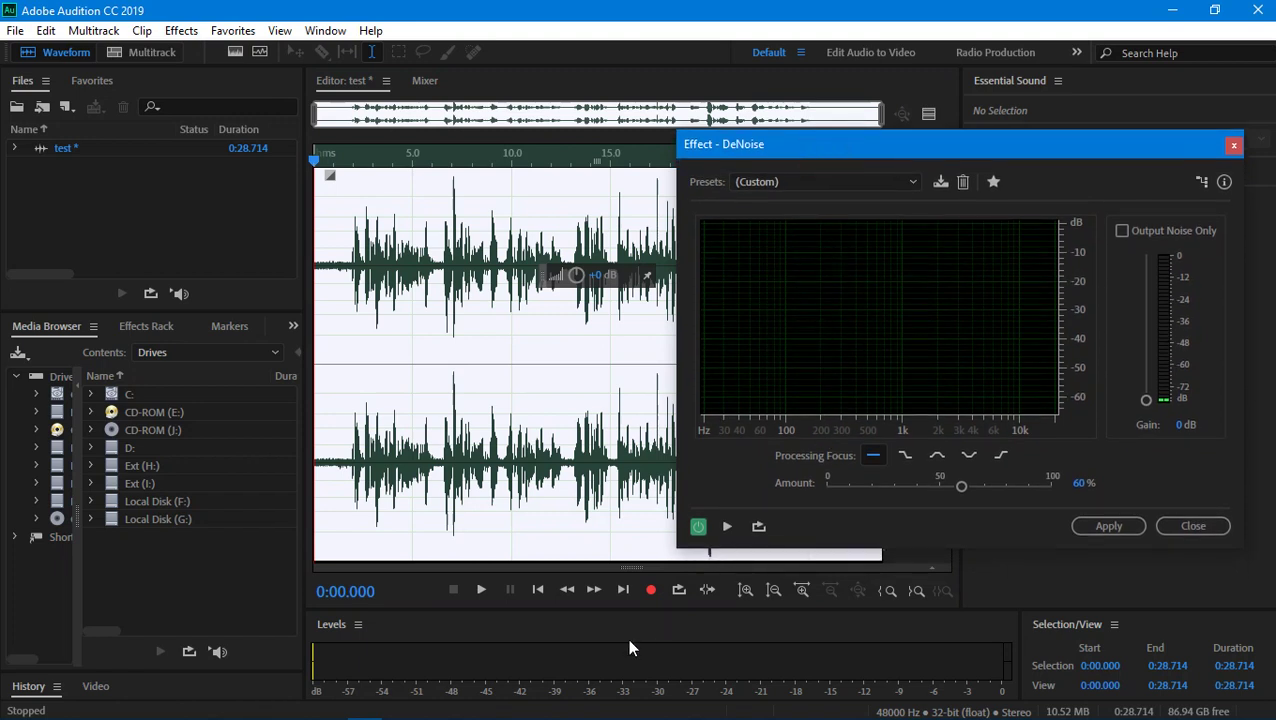
- Switch to Notepad and add another line: "NITAKUWA NAPLAY KWA KUWASHA NA KUZIMA EFFECT YA DENOISE ILI UNE TOFAUT"
mouse_move(465, 716)
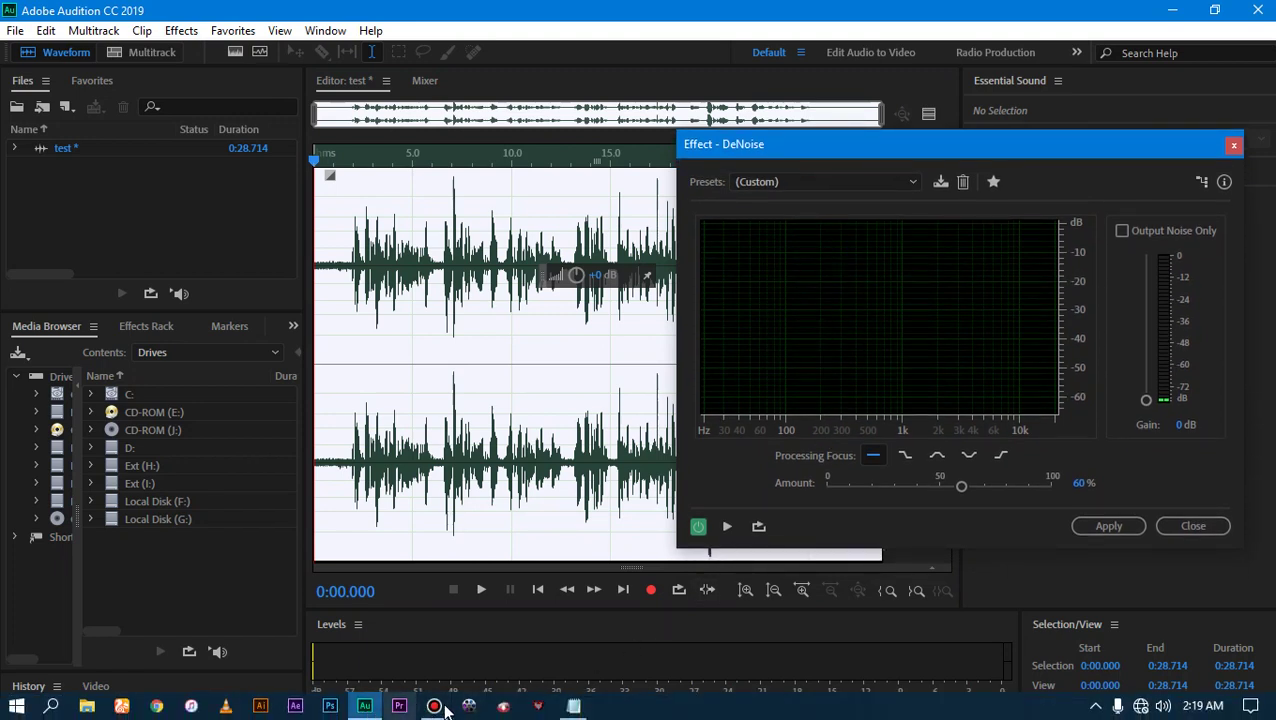
click(573, 706)
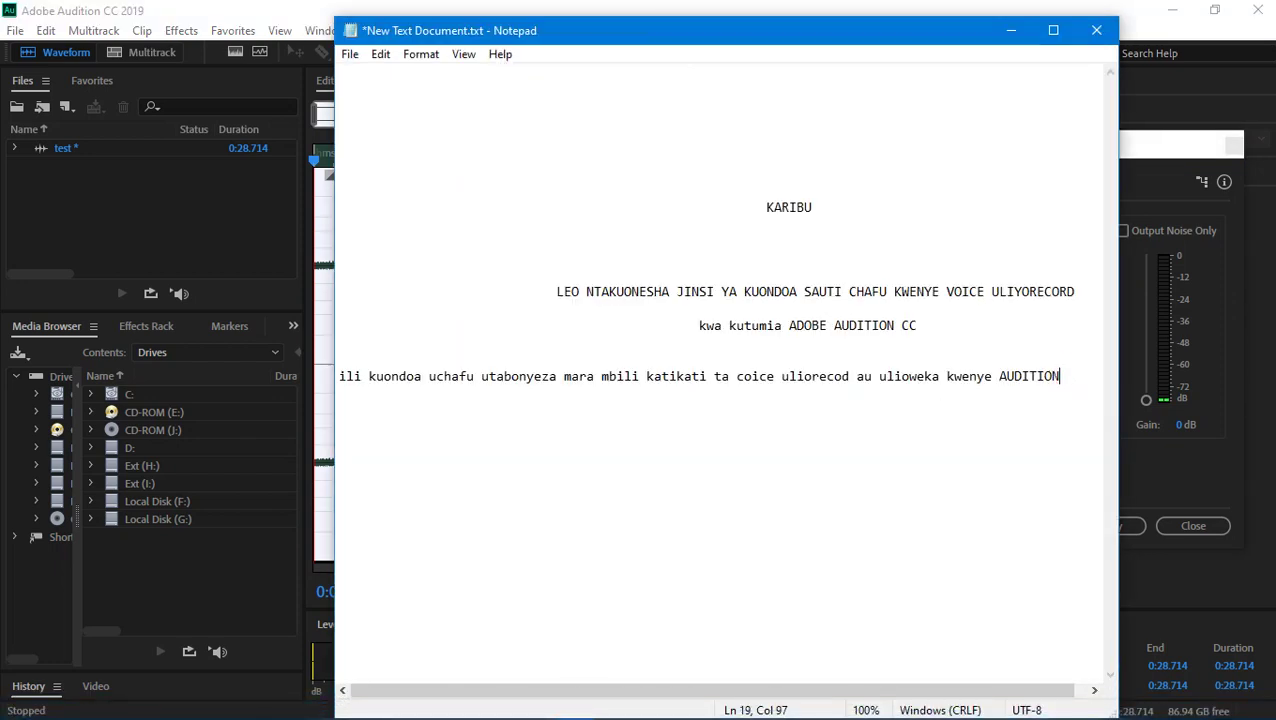
key(Return)
key(Return)
text(NITAKUWA NAP)
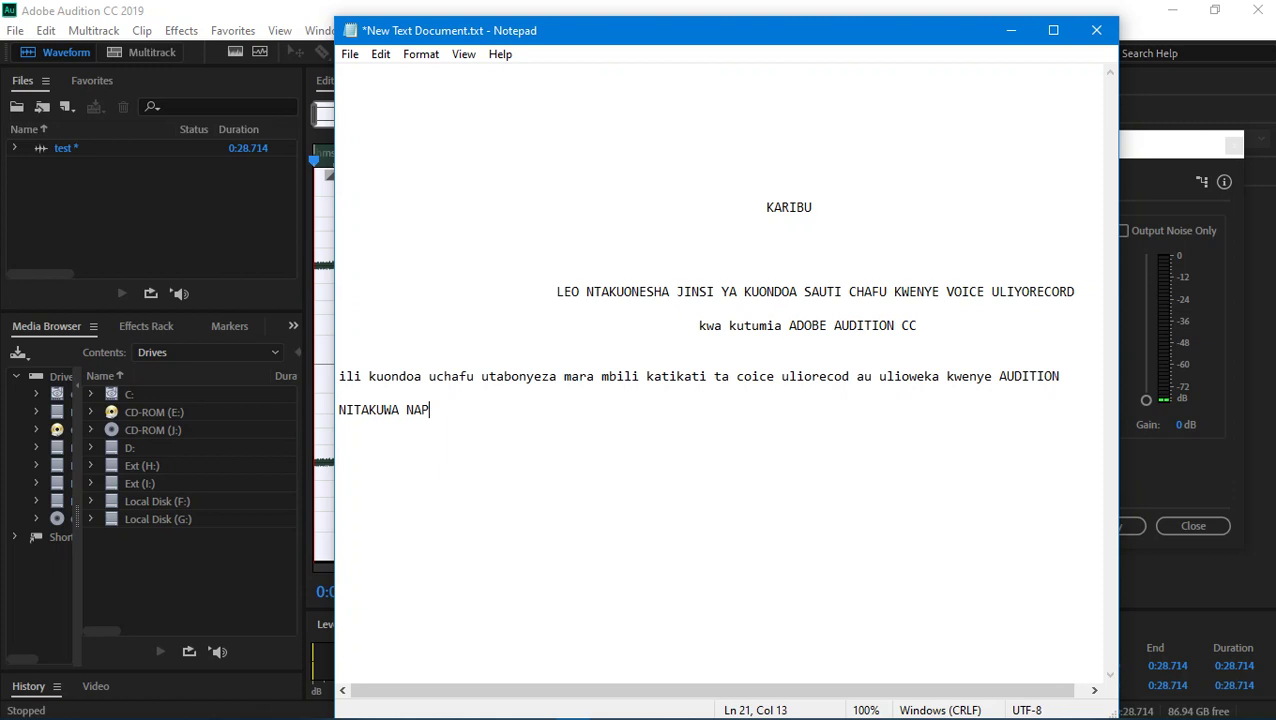
text(LAY KWA KUWASHA NA K)
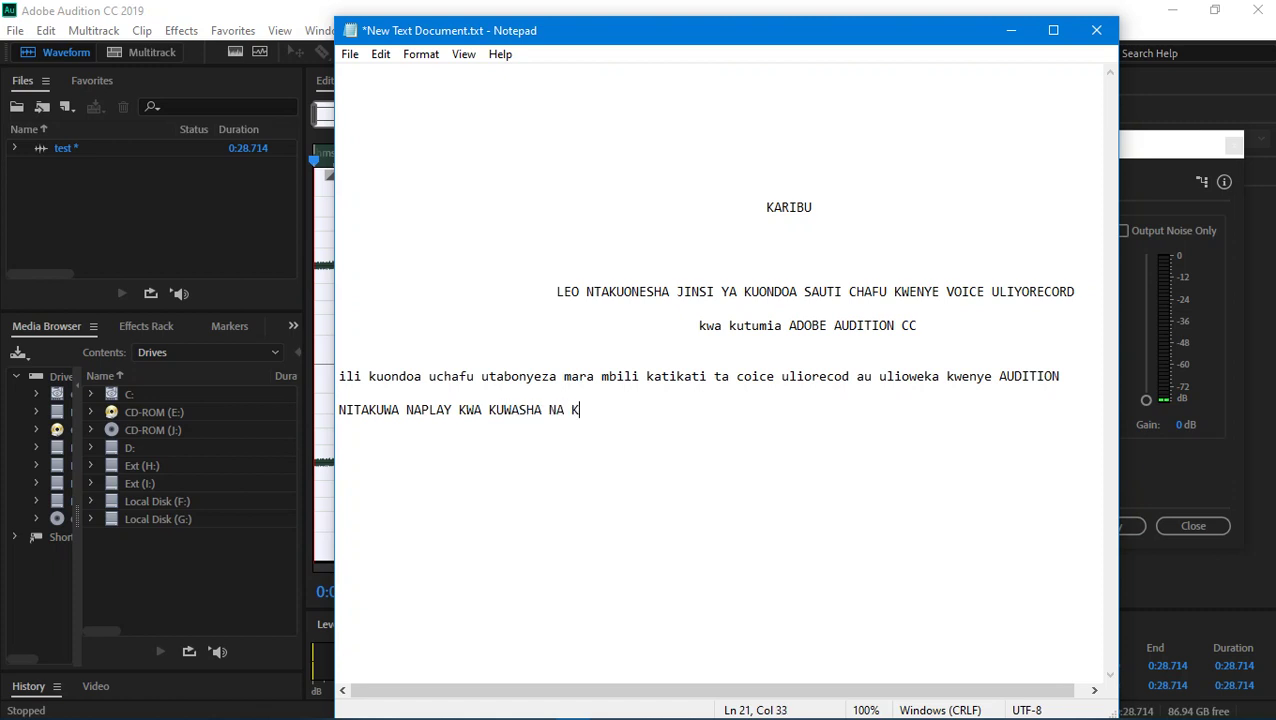
text(UZIMA EFFECT YA DENOISE ILI U)
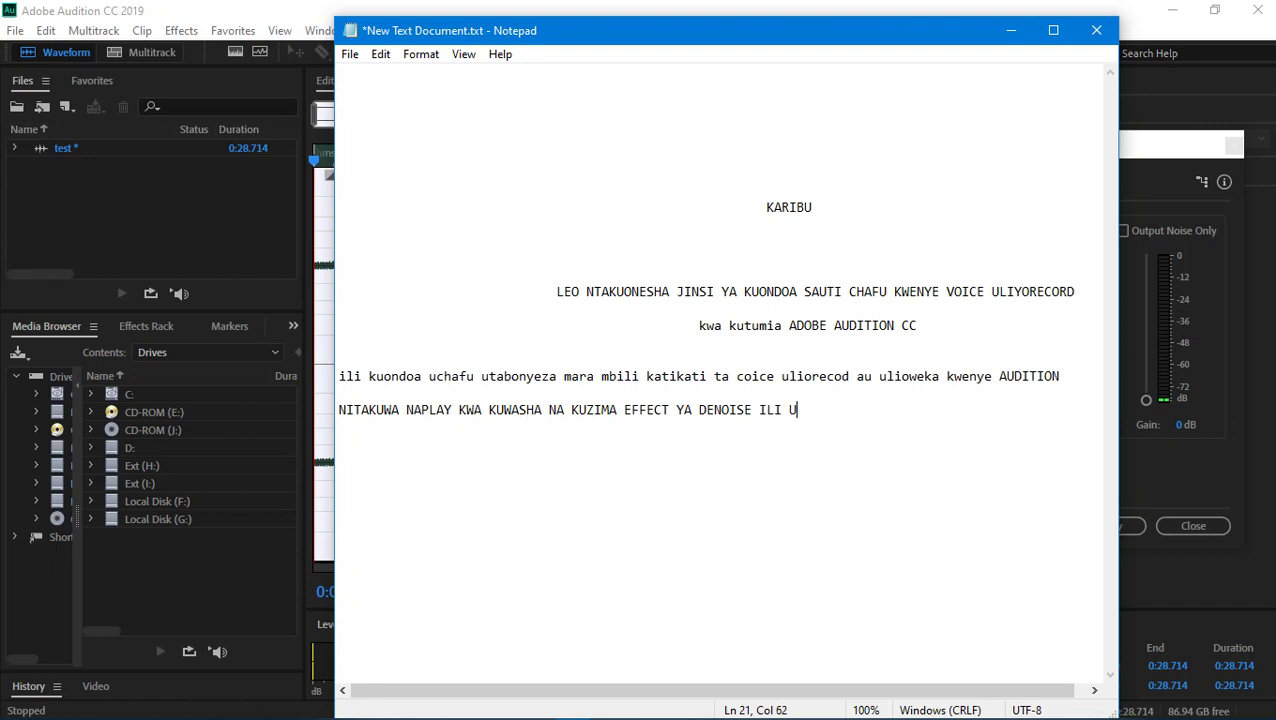
text(NE TOFAUT)
- Switch back to Audition and preview the DeNoise effect on the test recording, turning the effect off and on during playback to compare
click(822, 9)
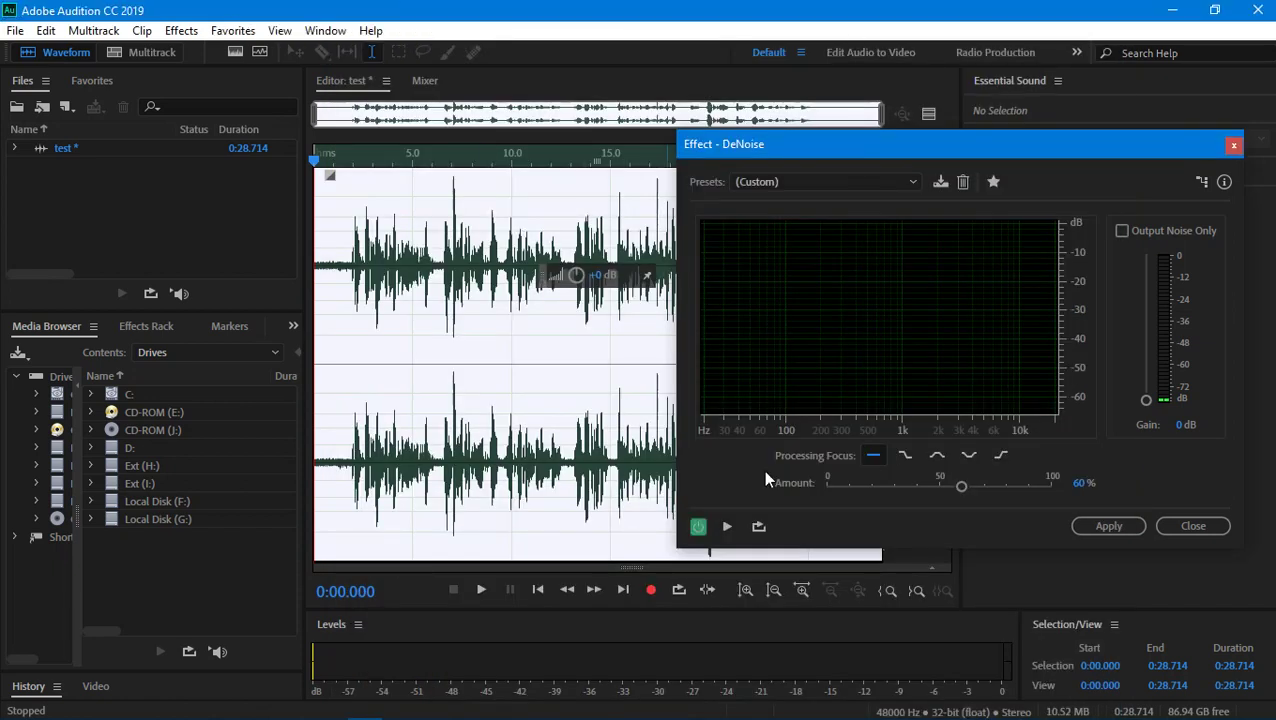
click(726, 527)
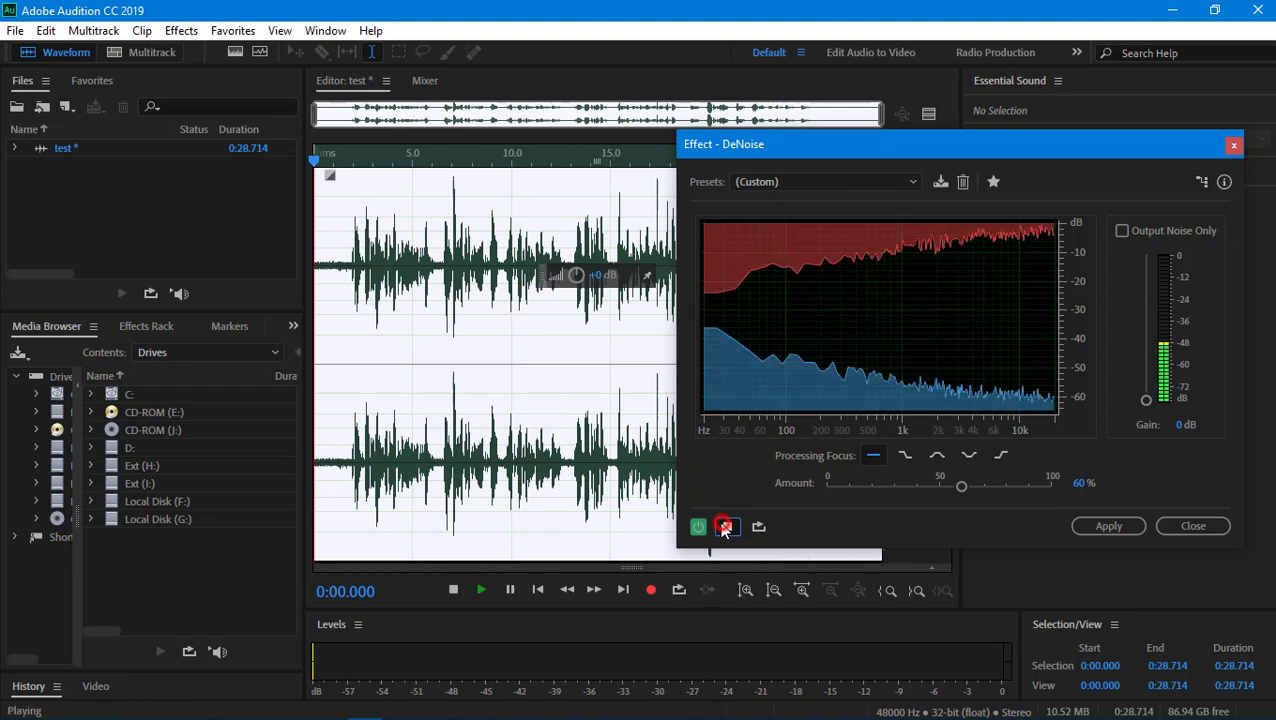
click(727, 528)
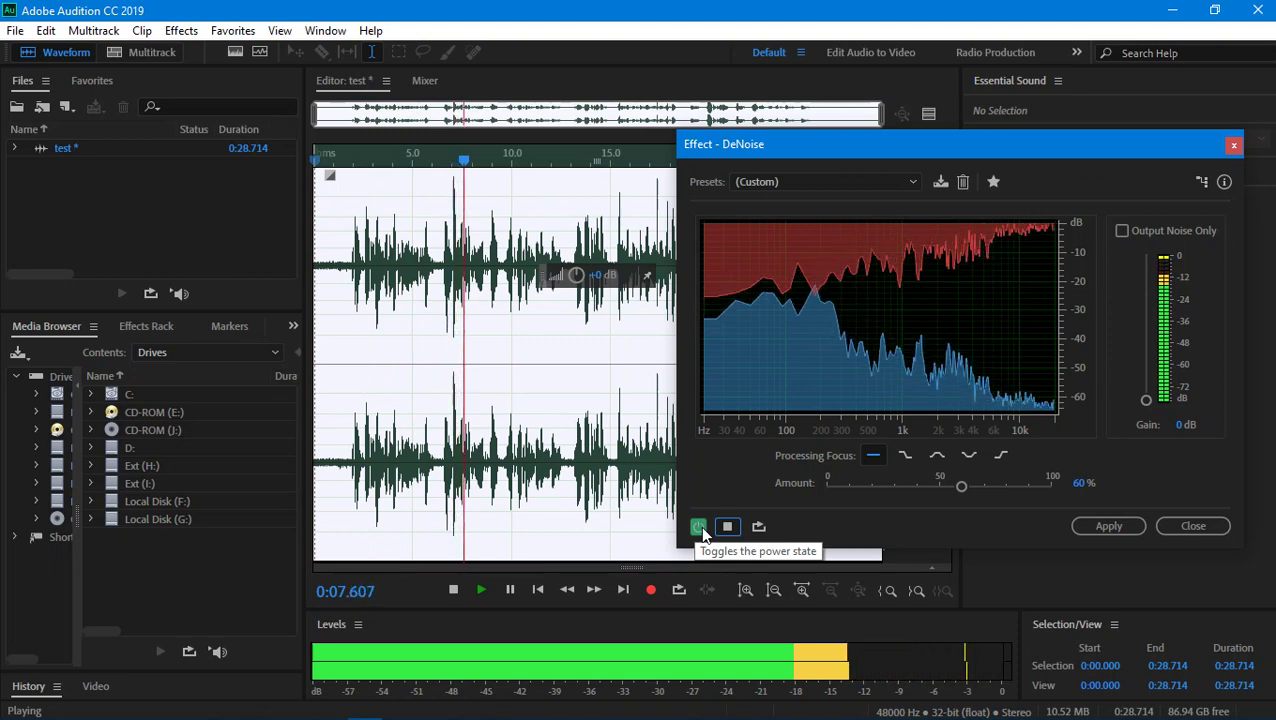
click(699, 527)
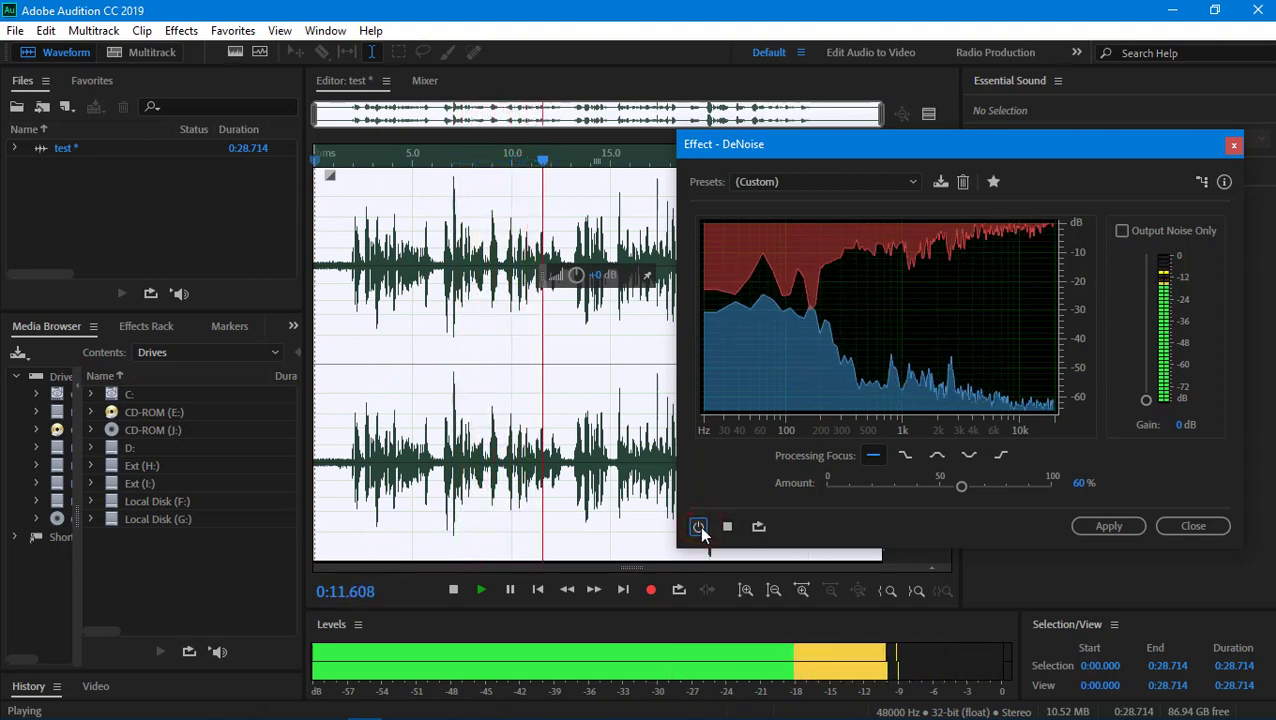
click(699, 527)
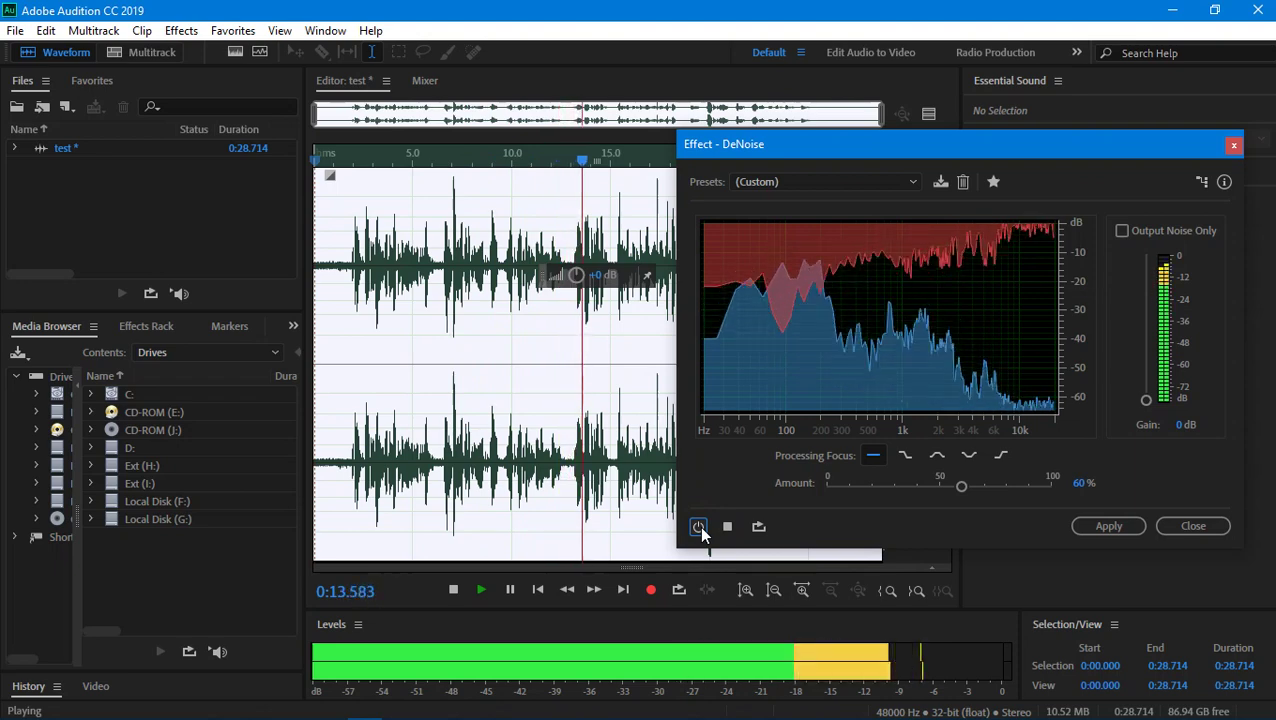
click(699, 527)
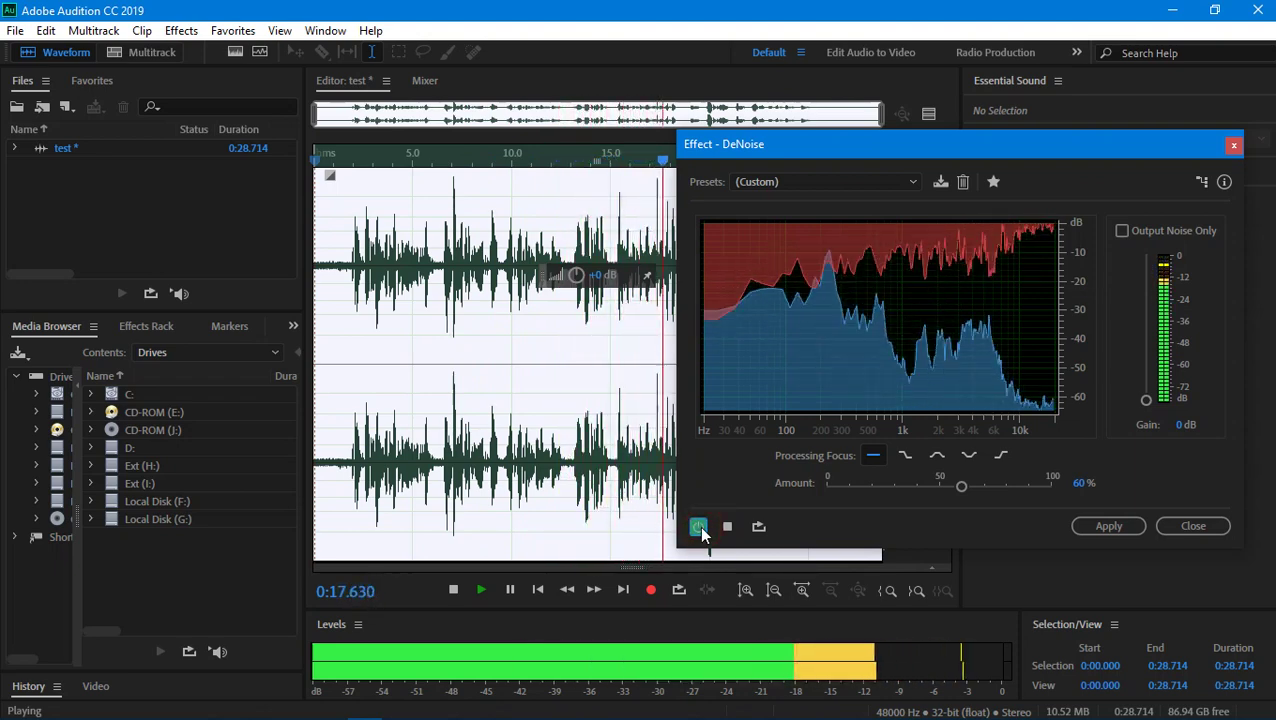
click(699, 527)
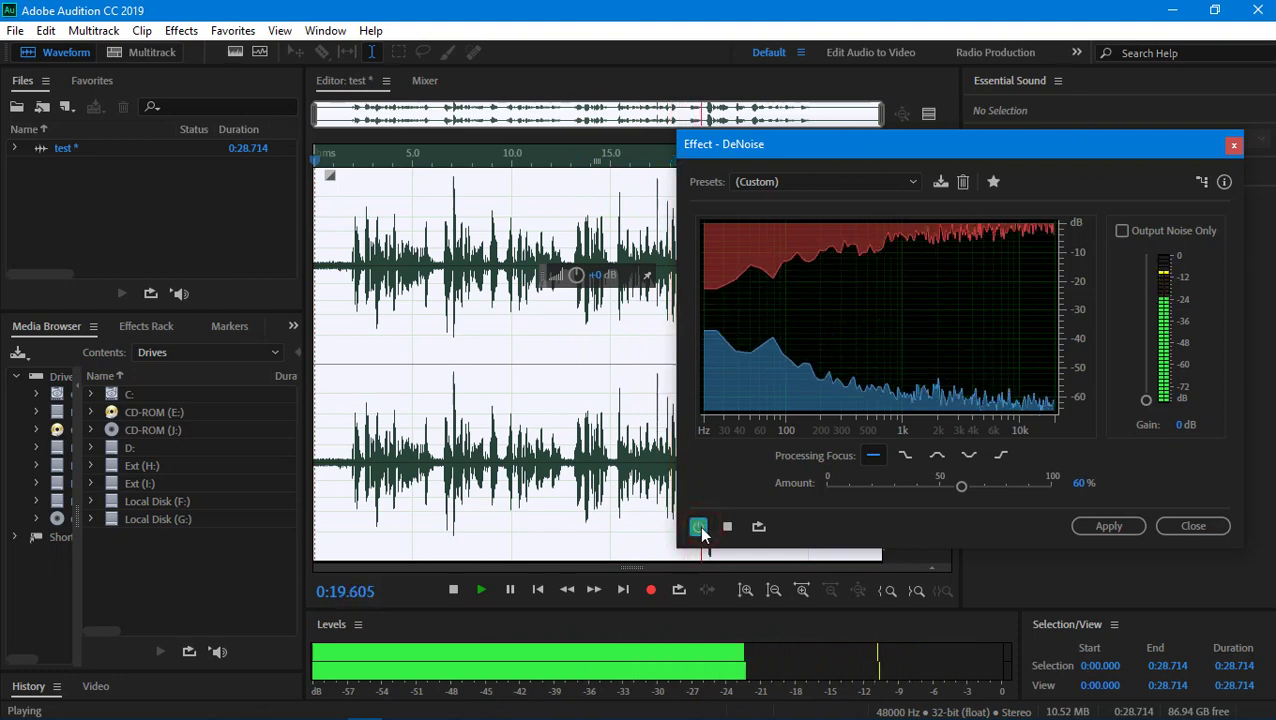
click(699, 527)
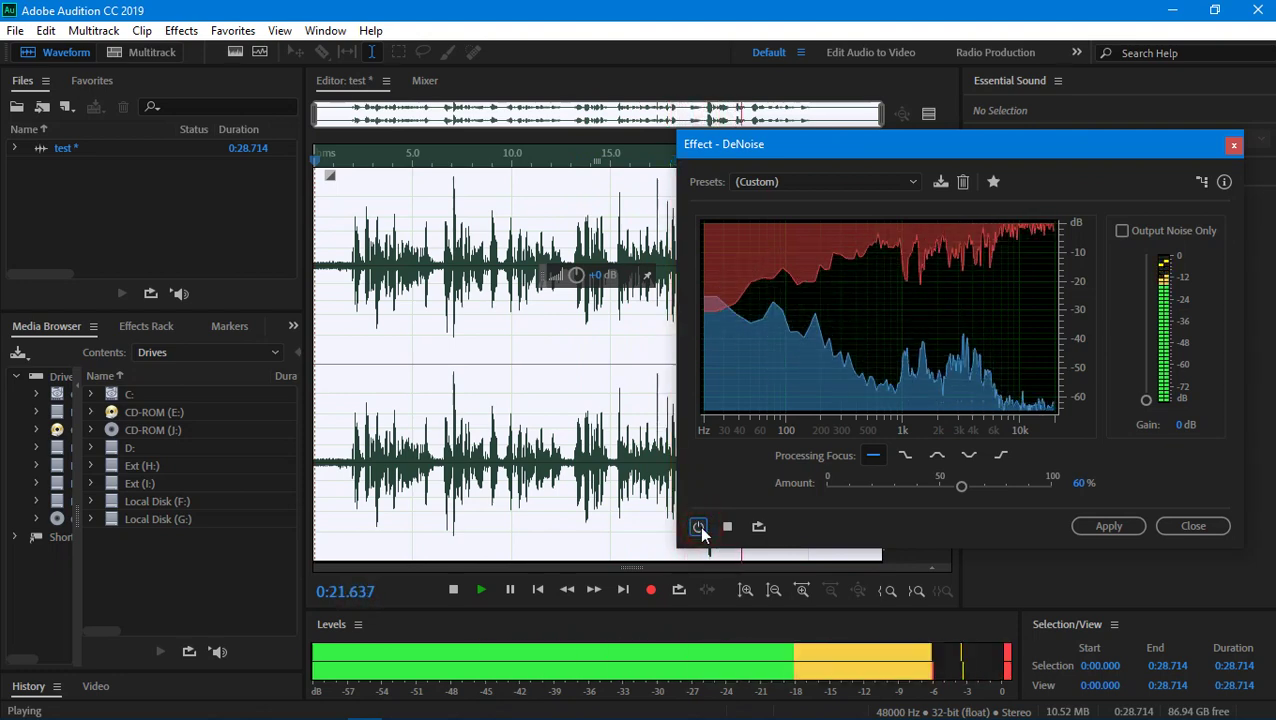
click(699, 527)
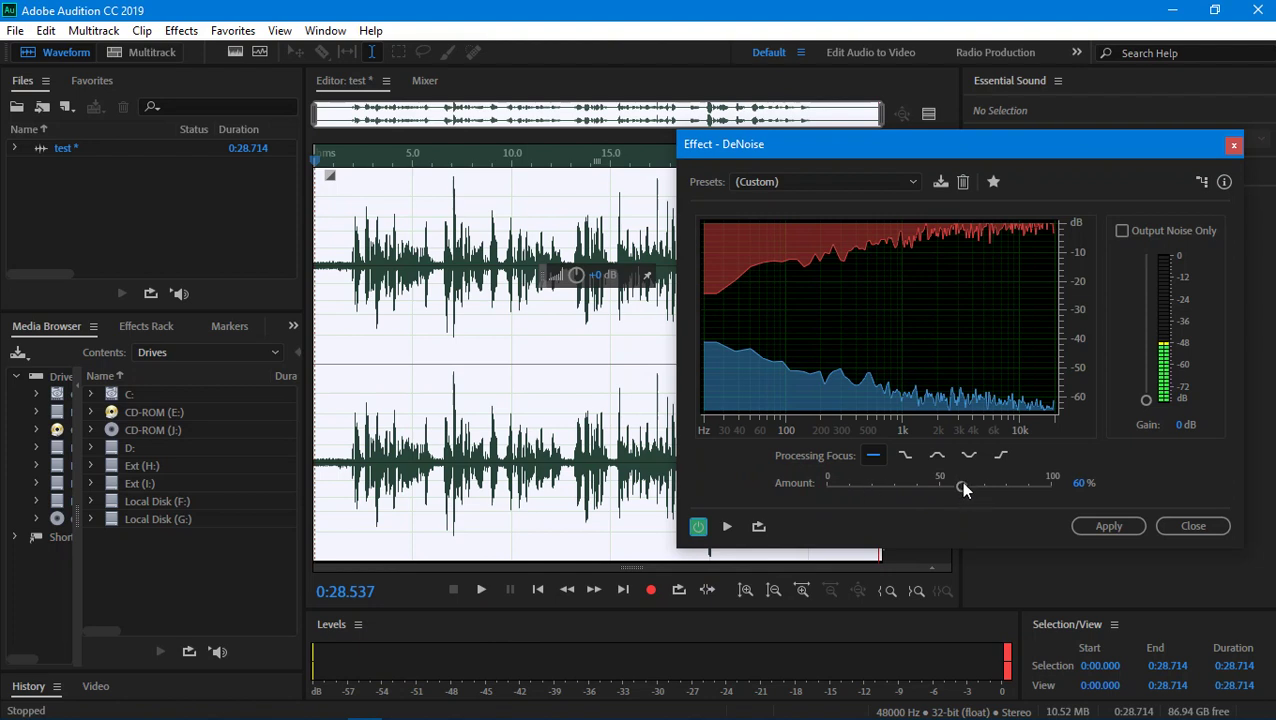
- Apply the DeNoise effect to the entire selected test waveform
mouse_move(1091, 478)
mouse_down()
mouse_move(1076, 484)
mouse_move(1091, 485)
mouse_up()
click(1084, 481)
click(1081, 479)
drag(1073, 481, 1065, 482)
click(1106, 528)
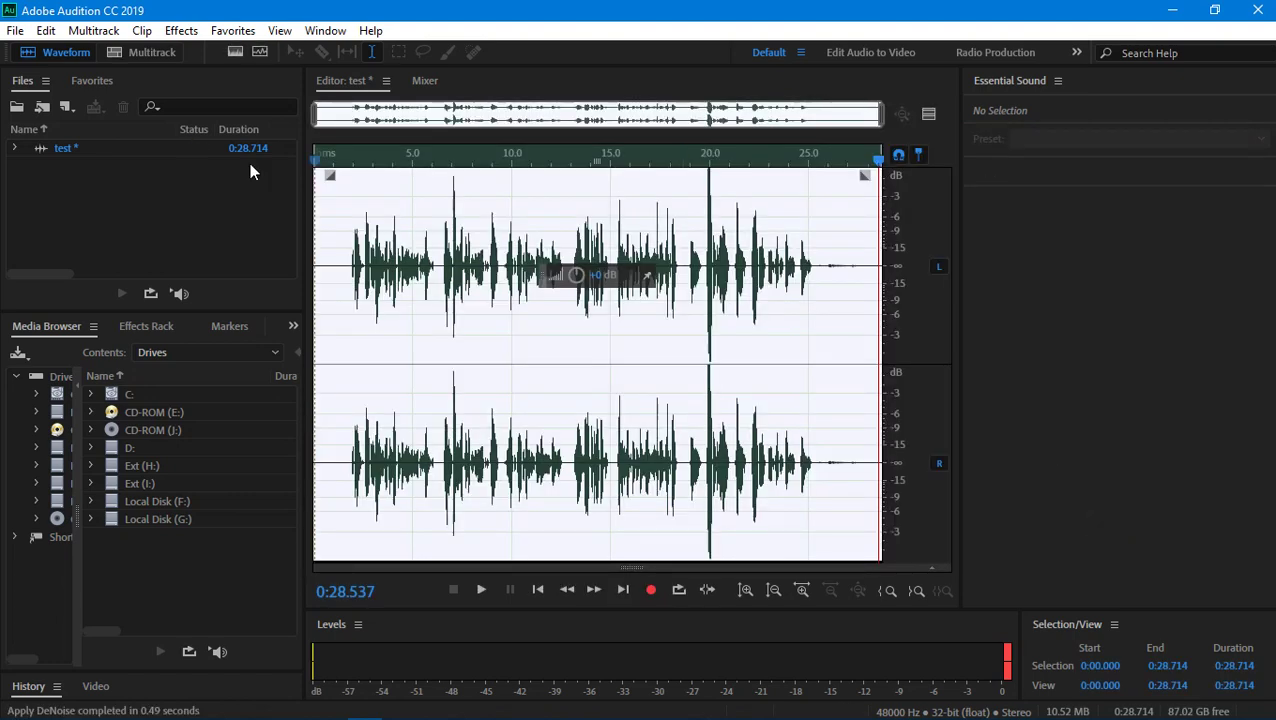
- Switch to Notepad and add the line "NAZANI UMEONA TOFAUTI" with an indented "ASANTE" below it
mouse_move(468, 710)
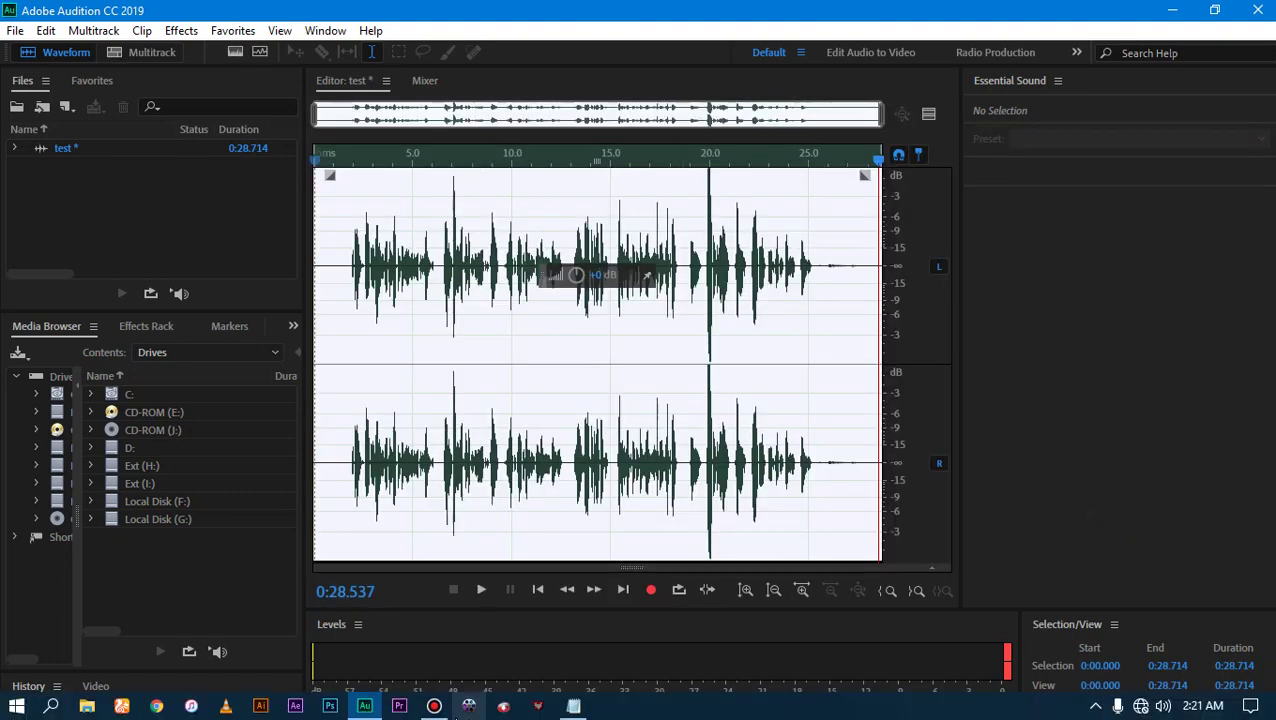
click(573, 706)
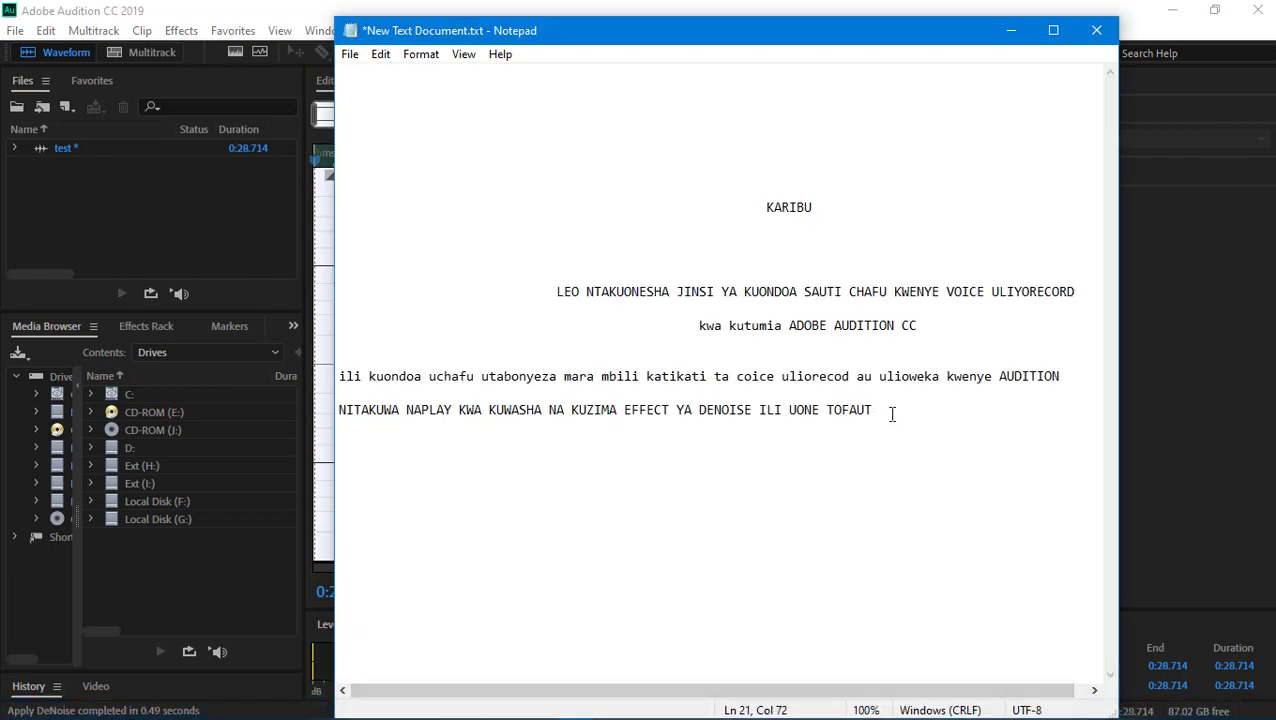
click(893, 411)
key(Return)
key(Return)
text(NAZANI UMEONA TO)
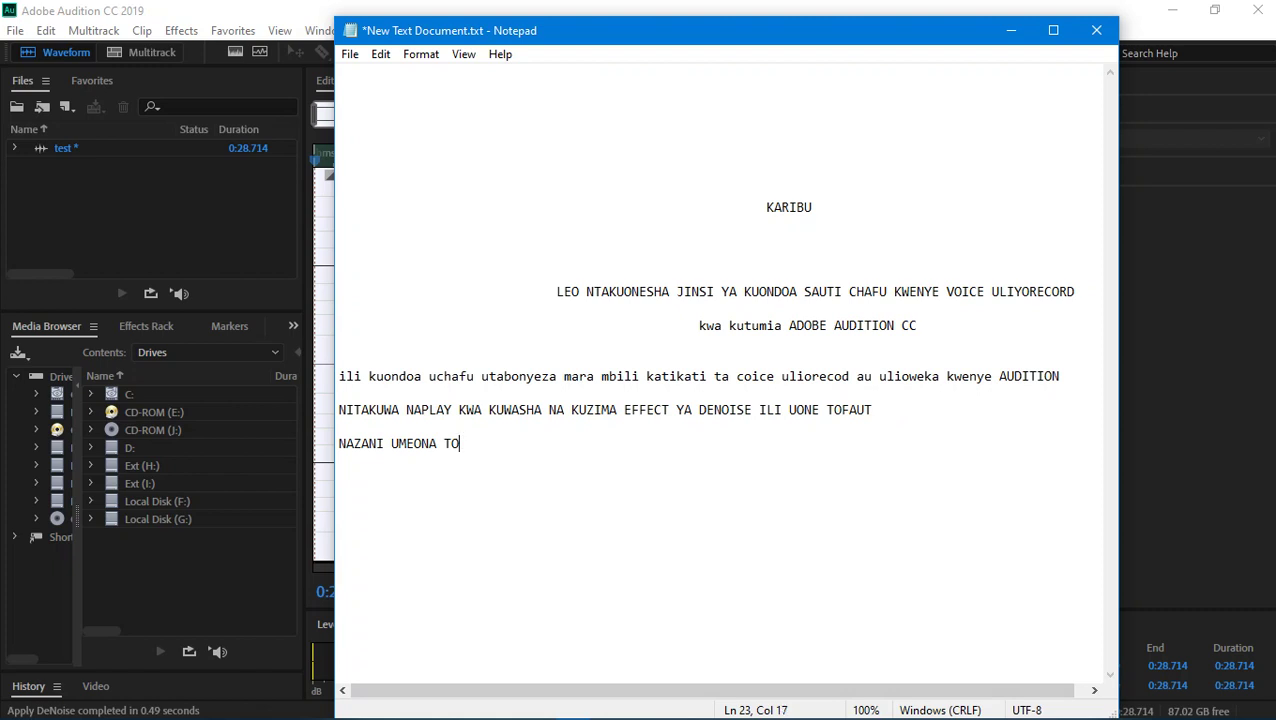
text(FAUTI)
click(571, 458)
key(Return)
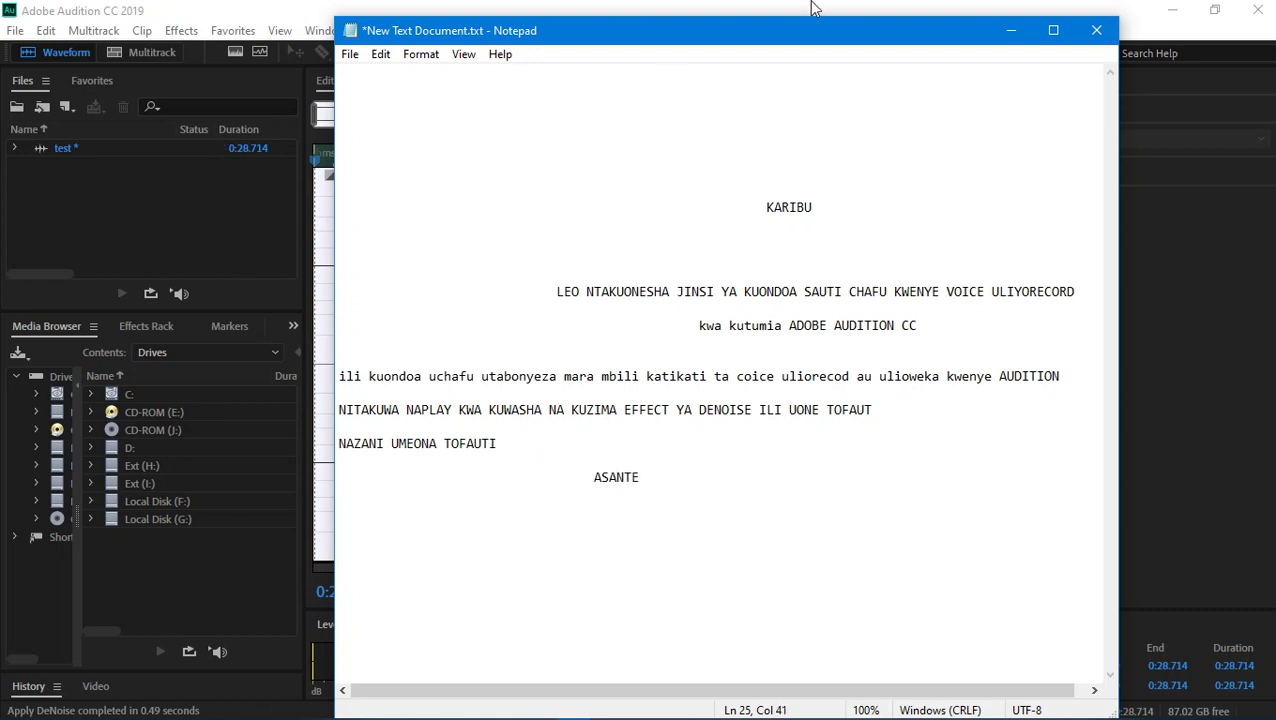
- Switch back to Audition and play the denoised test recording from the beginning
click(860, 6)
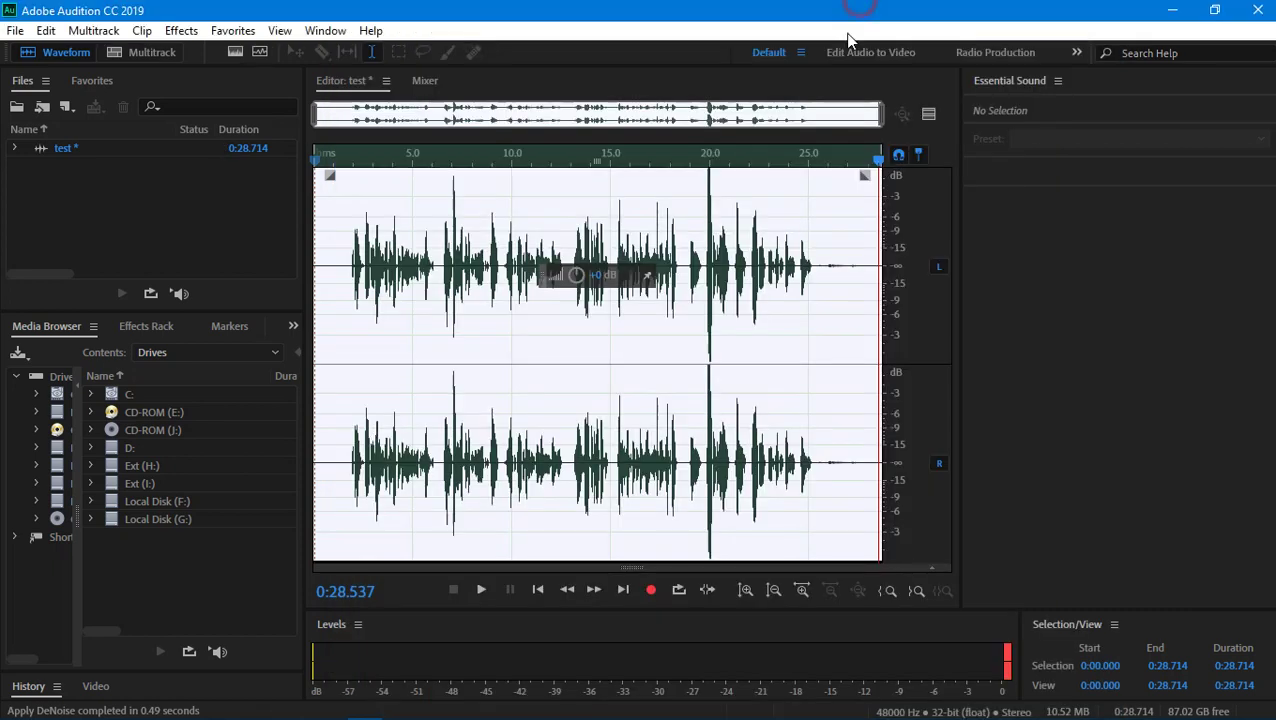
key(space)
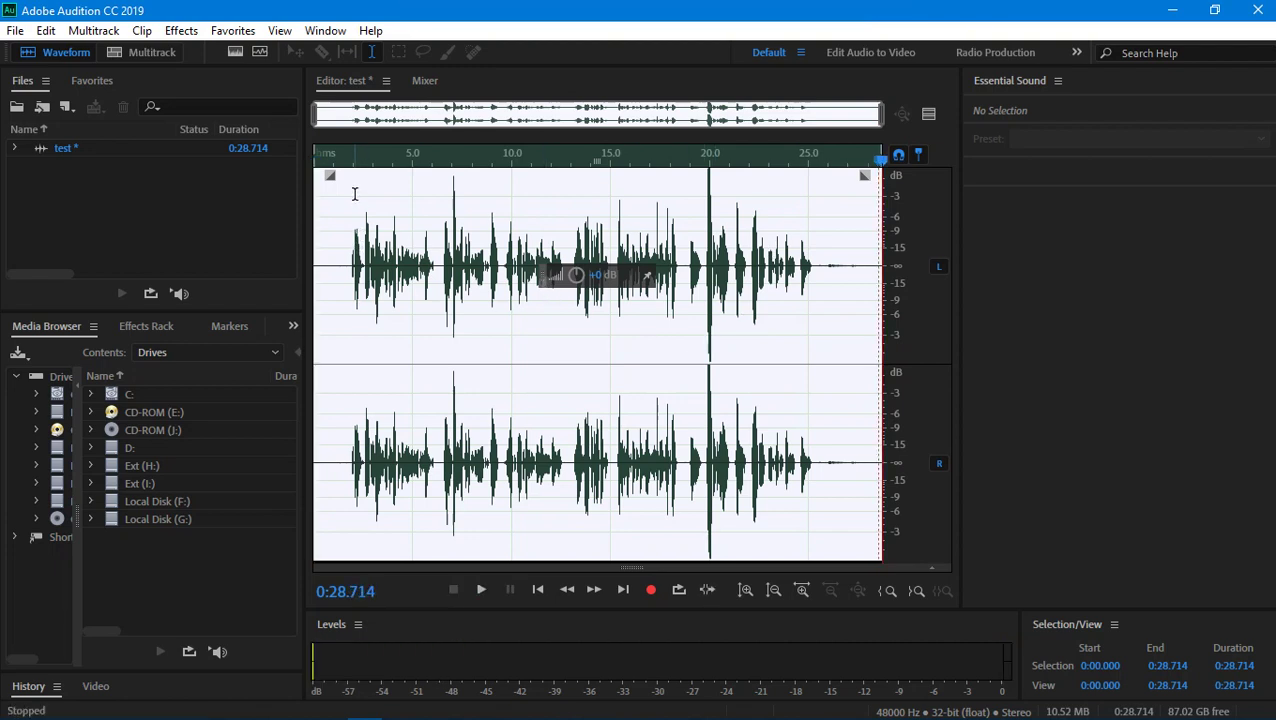
key(space)
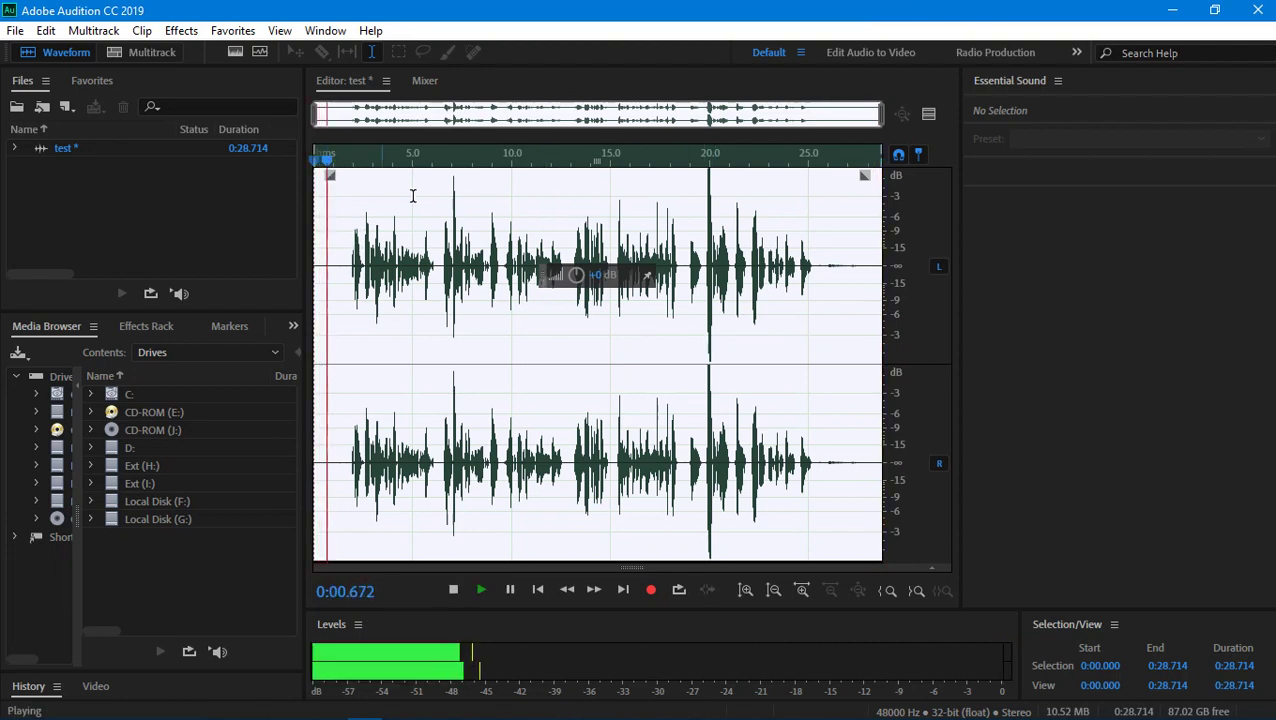